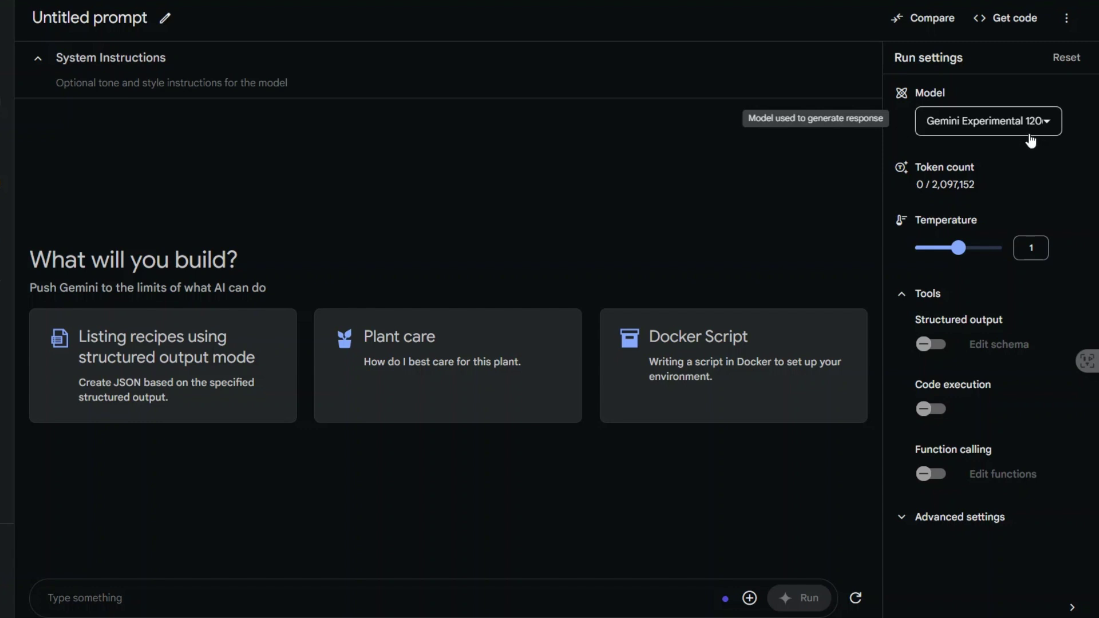
- Open a side-by-side model comparison and set the first model to Gemini Experimental 1121, keeping Gemini Experimental 1206 as the second
click(906, 24)
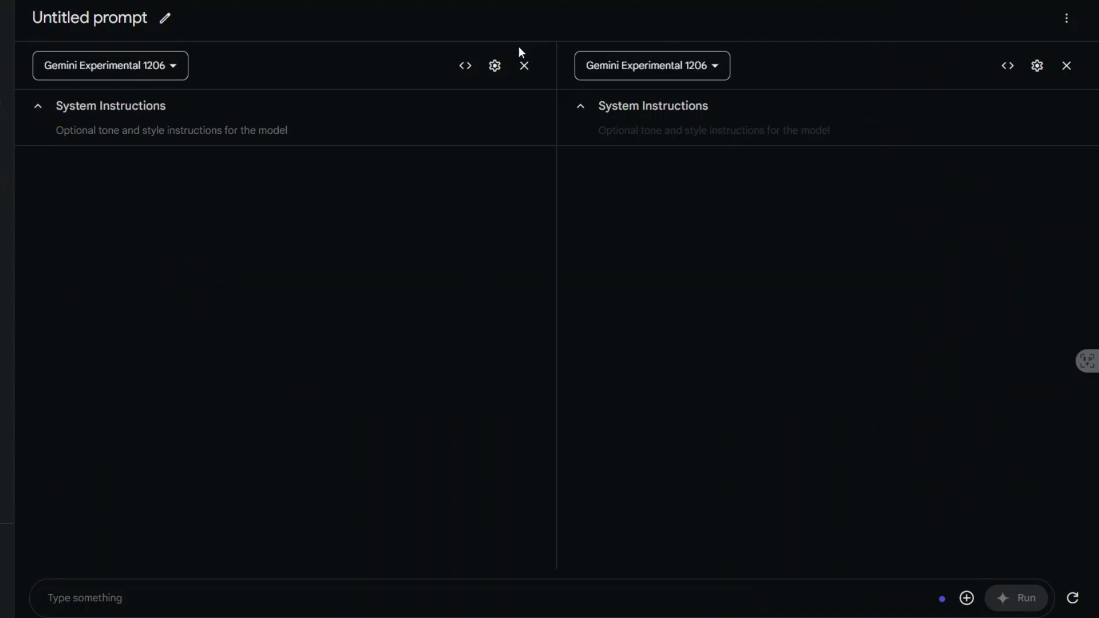
click(173, 66)
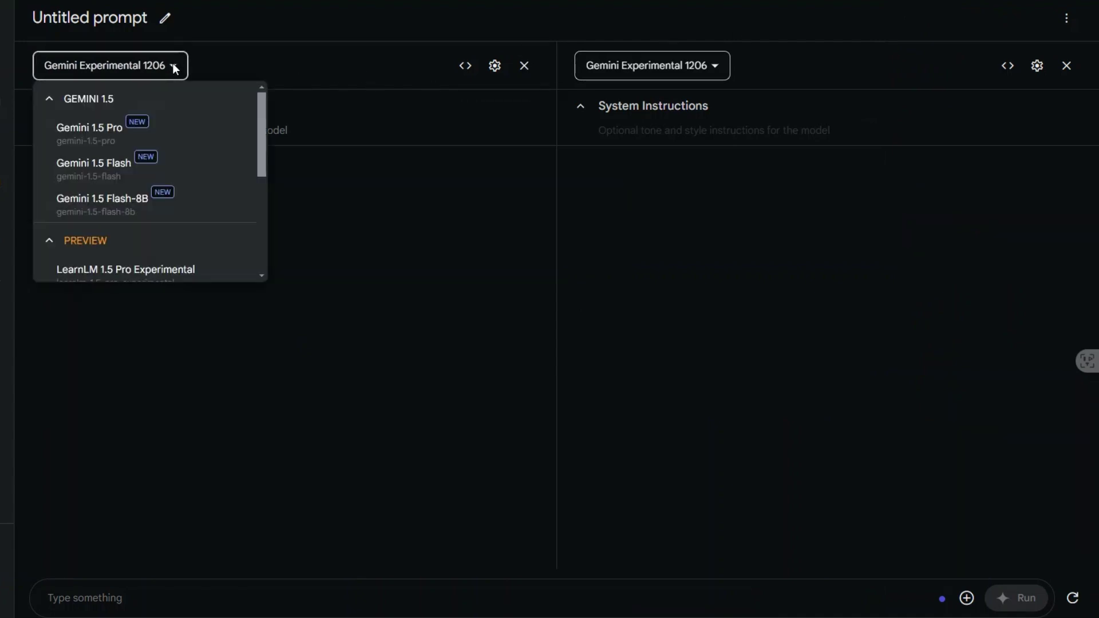
scroll(163, 258, down, 3)
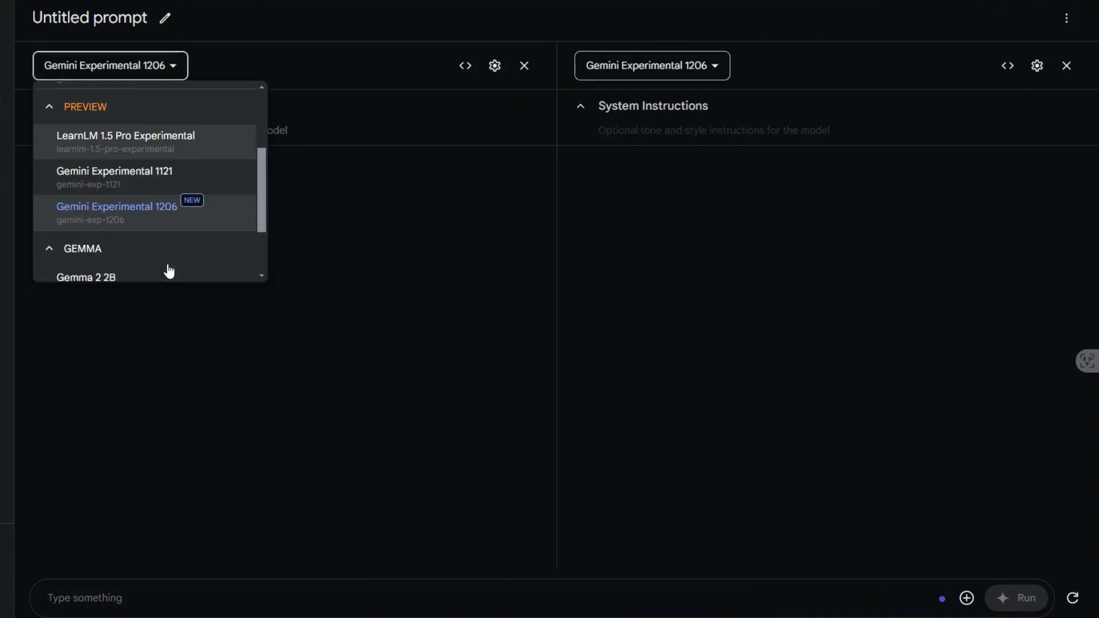
click(164, 186)
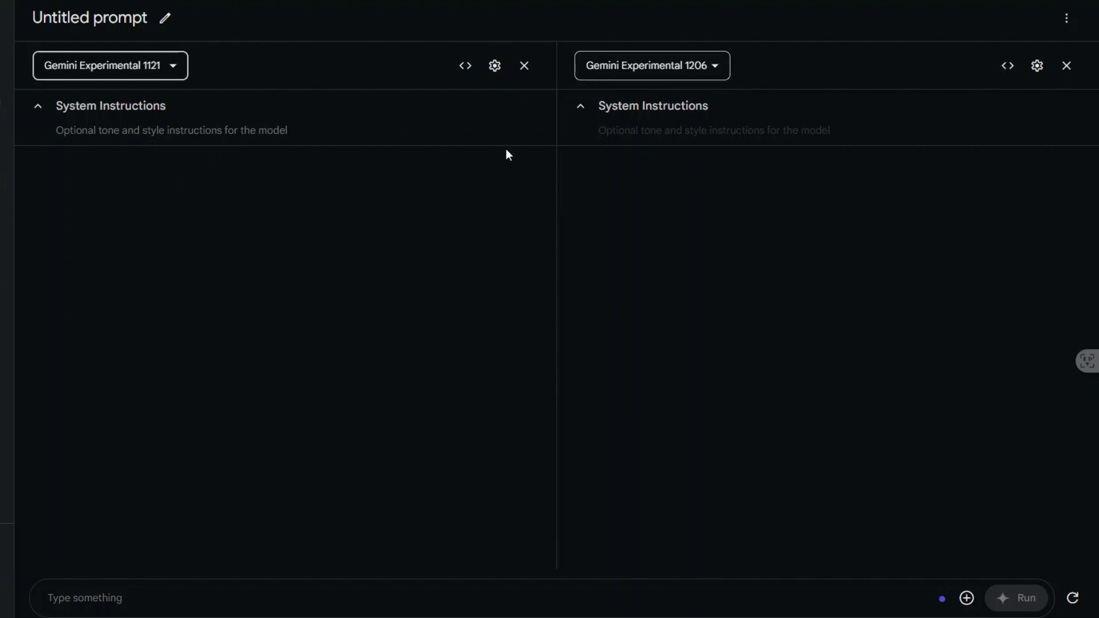
- Fill the system instructions with the task to create a one-page website as an HTML file with embedded JavaScript and CSS
click(218, 129)
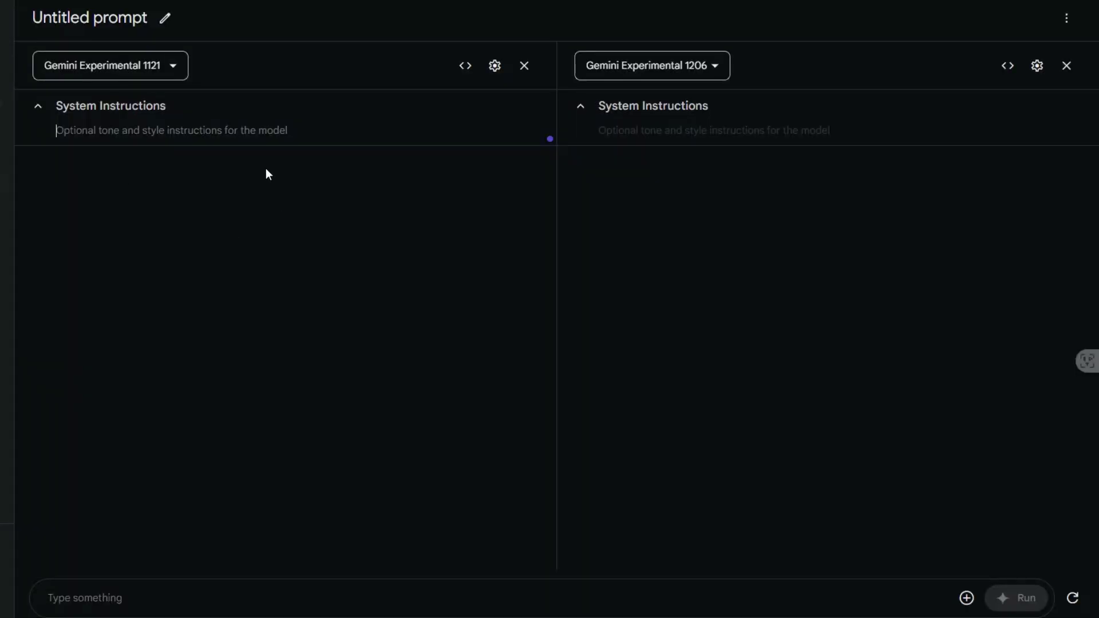
text(Your task is to create a one-page website based on the given specifications, delivered as an HTML file with embedded JavaScript and CSS. The website should incorporate a variety of engaging and interactive design features, such as drop-down menus, dynamic text and content, clickable buttons, and more. Ensure that the design is visually appealing, responsive, and user-friendly. The HTML, CSS, and JavaScript code should be well-structured, efficiently organized, and properly commented for readability and maintainability.)
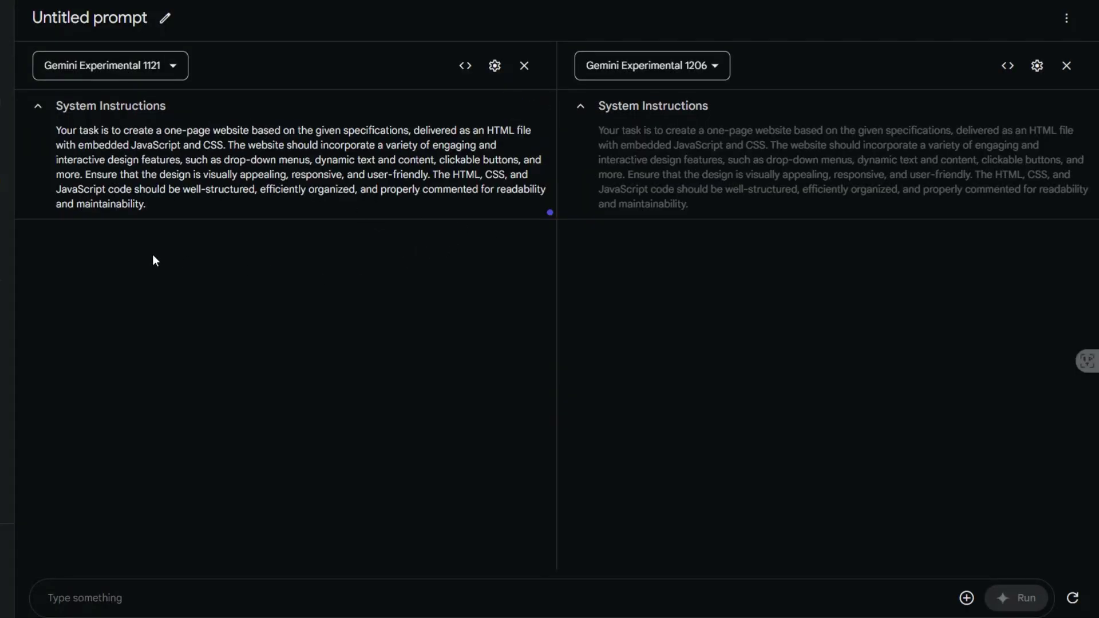
- Copy the EduQuest user prompt from Anthropic's Website wizard page and paste it into the comparison's prompt
click(161, 605)
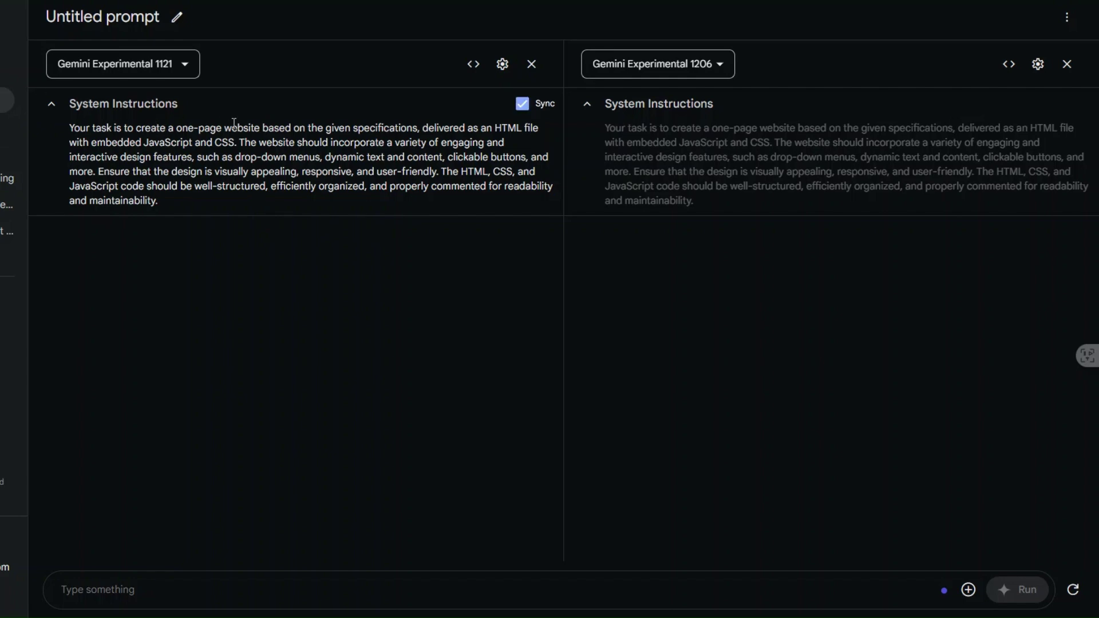
click(500, 17)
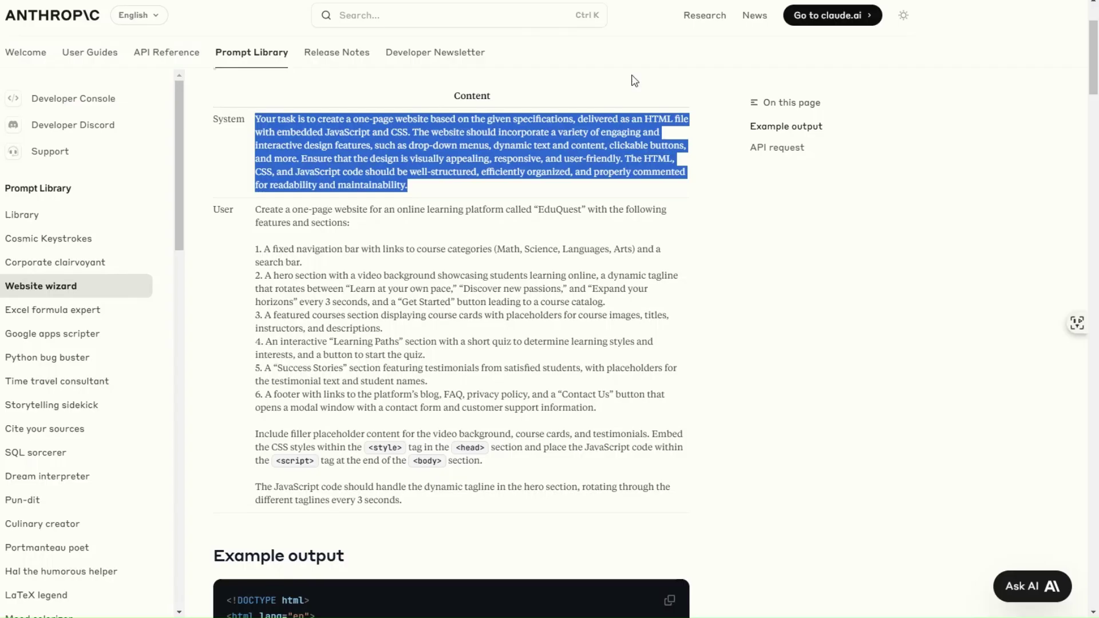
scroll(544, 217, down, 1)
drag(255, 143, 472, 437)
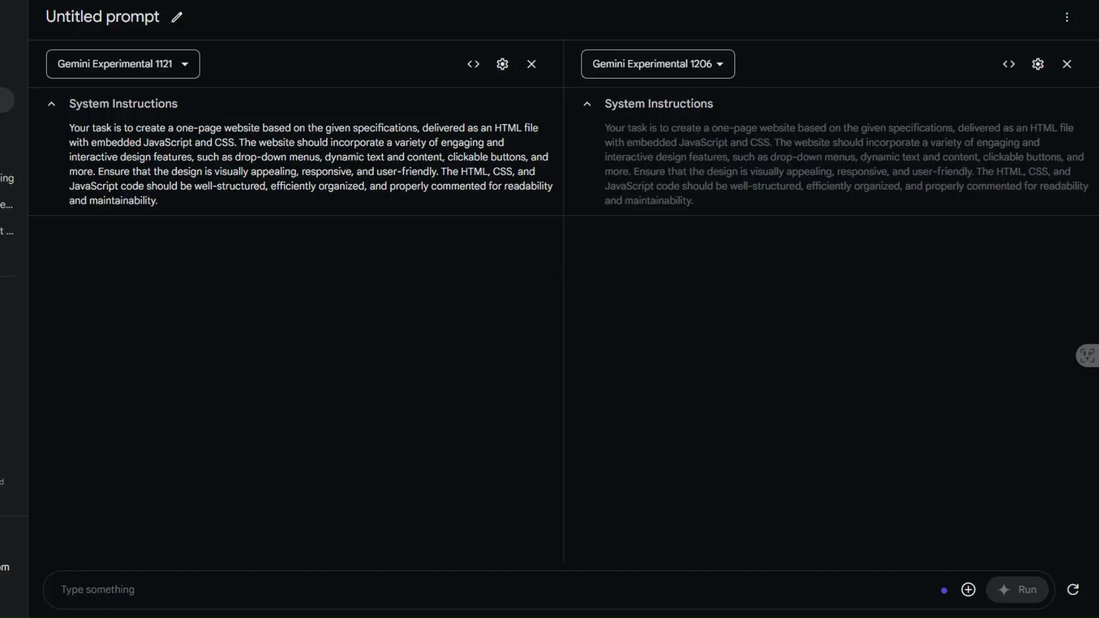
click(92, 590)
key(ctrl+v)
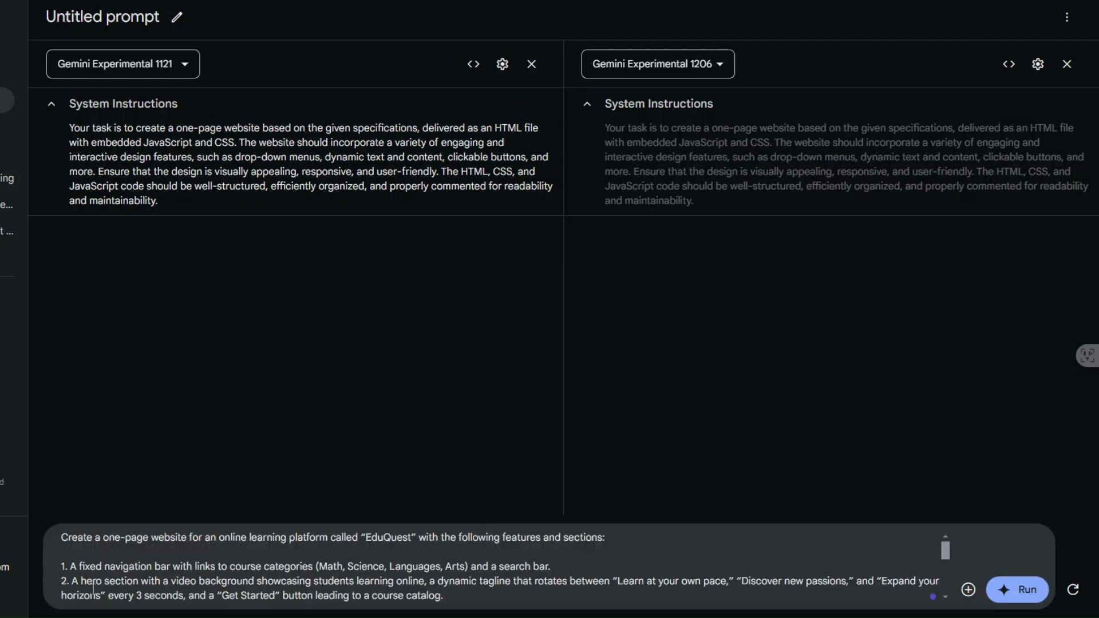
- Replace the platform name EduQuest with Infotech4you in the prompt and run it on both models
drag(367, 537, 411, 539)
text(Infotech4you)
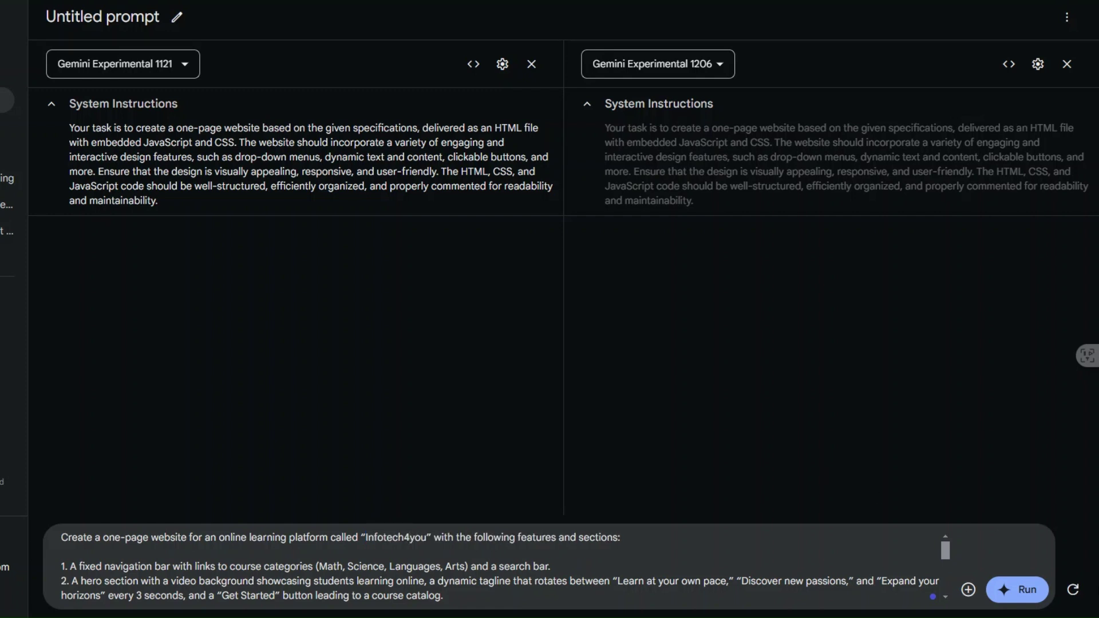
scroll(610, 580, down, 5)
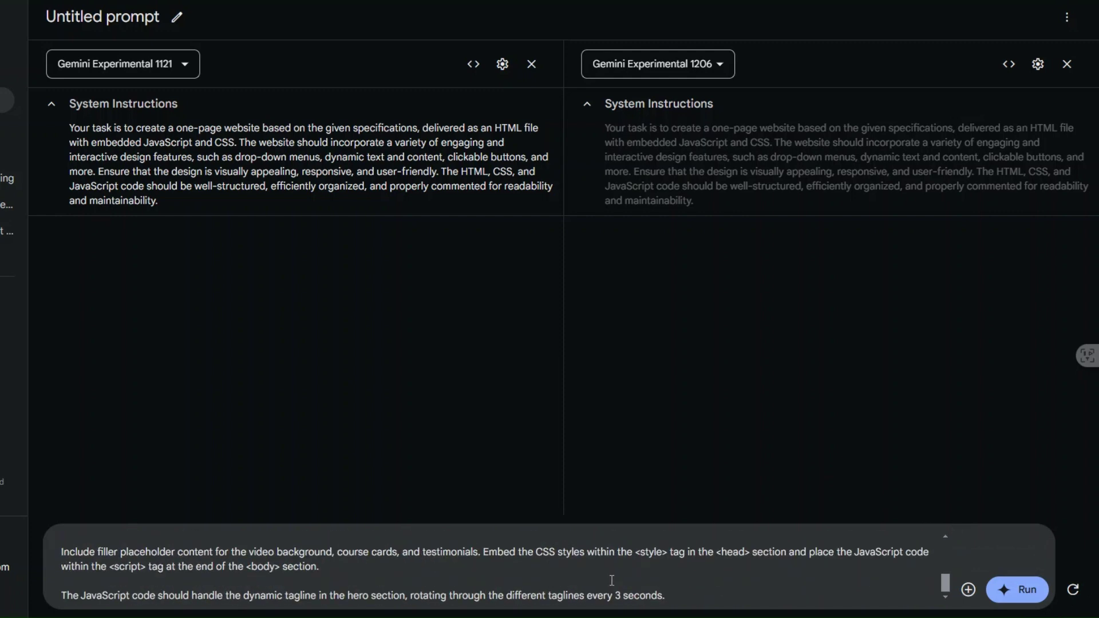
click(1025, 595)
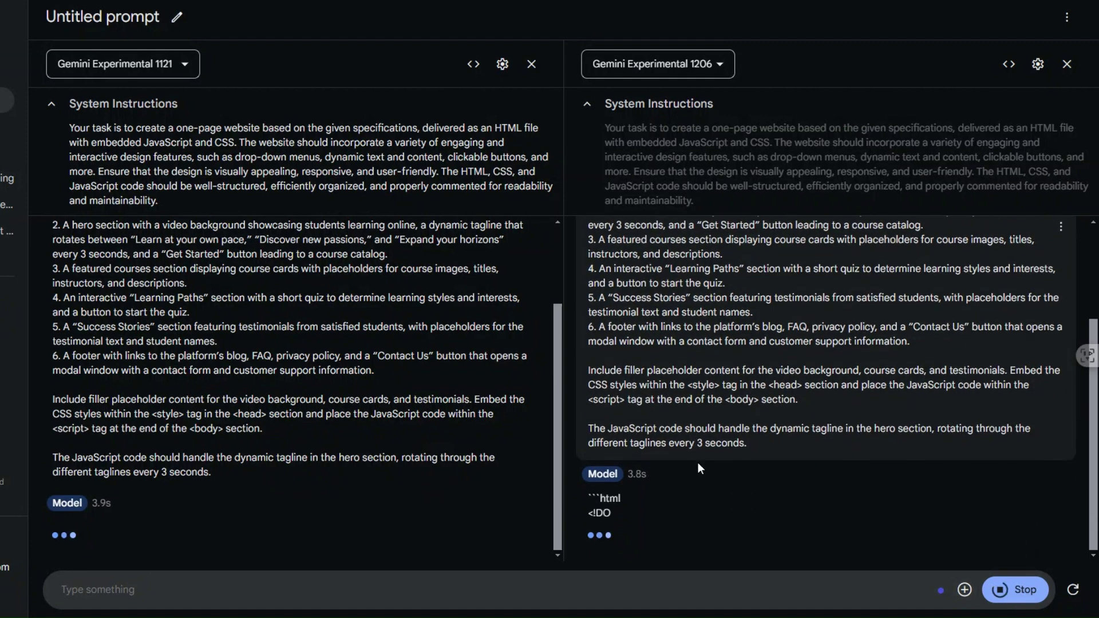
- Examine the HTML code generated by both models and compare how complete each output is
mouse_move(737, 84)
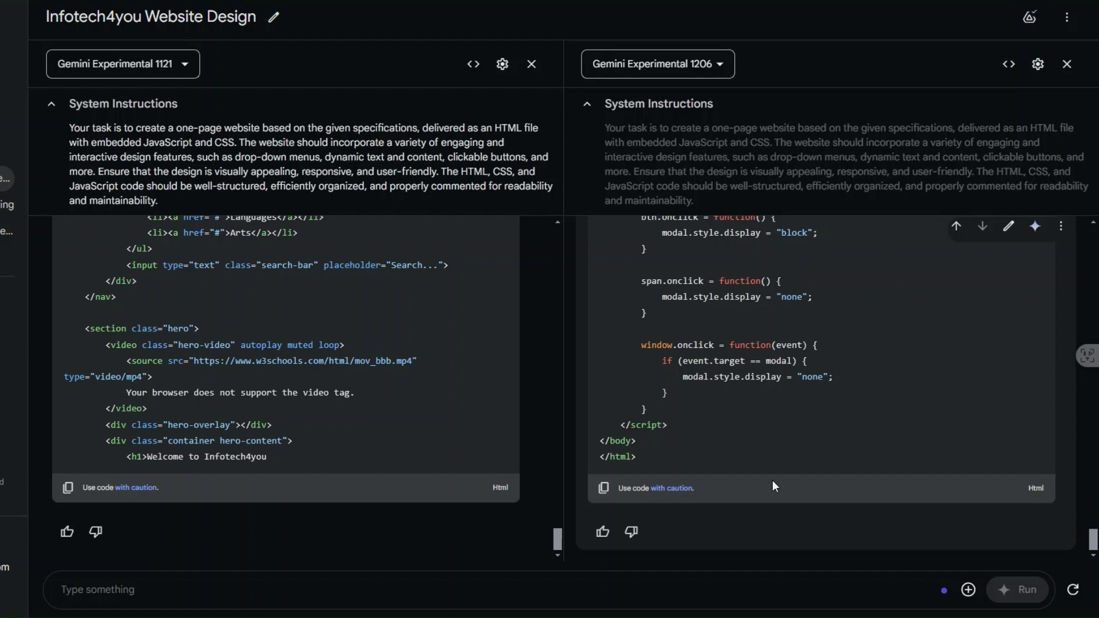
scroll(235, 379, up, 3)
scroll(265, 413, down, 3)
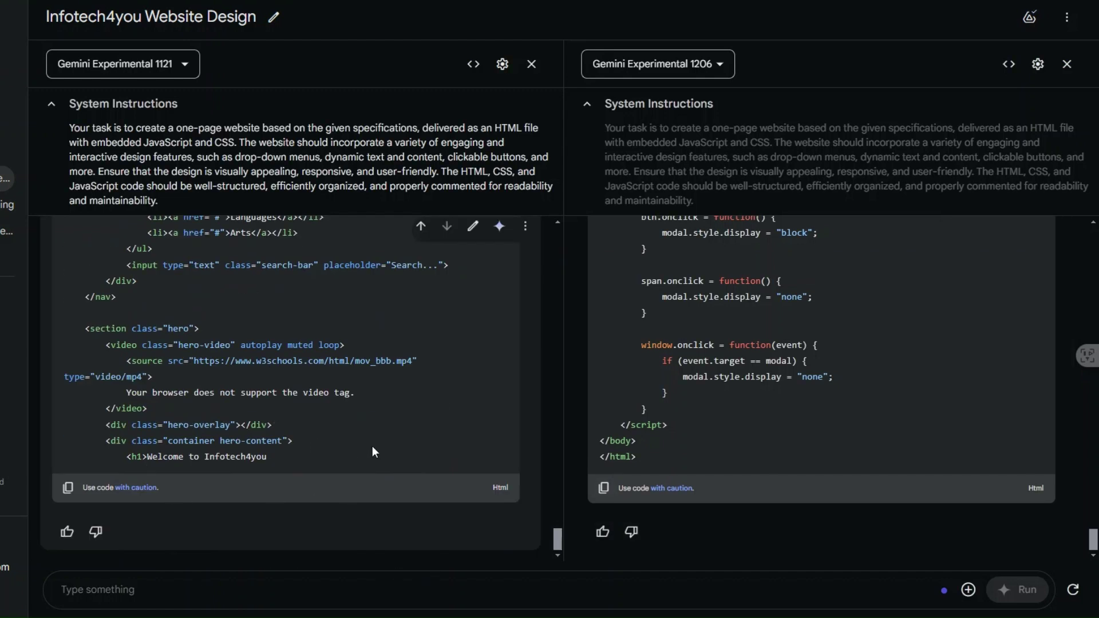
scroll(312, 394, up, 20)
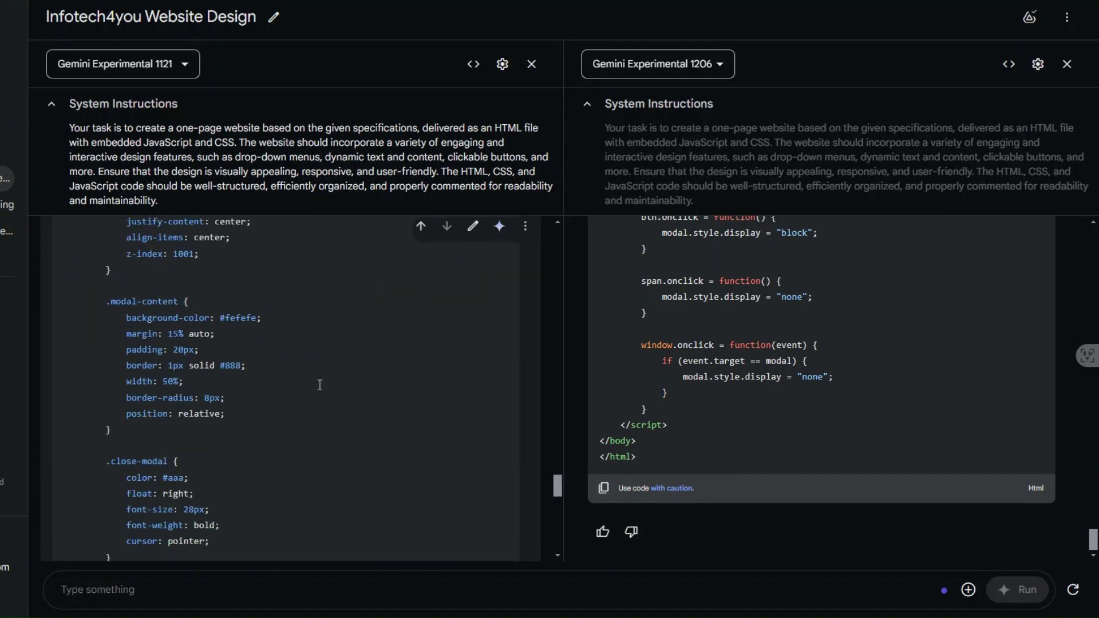
scroll(319, 384, up, 15)
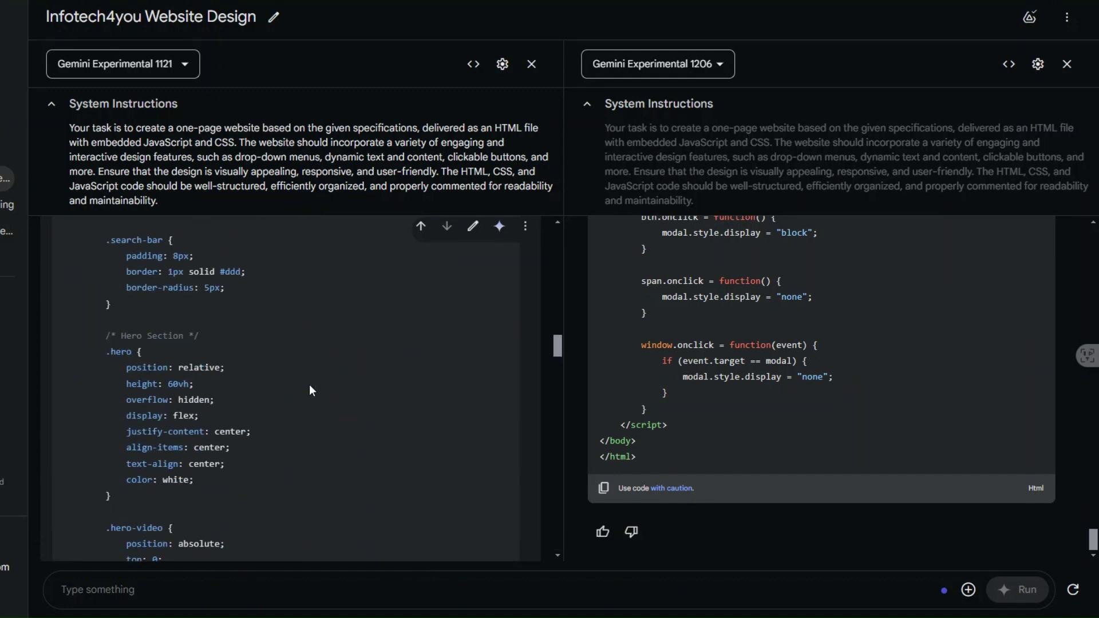
scroll(798, 388, up, 10)
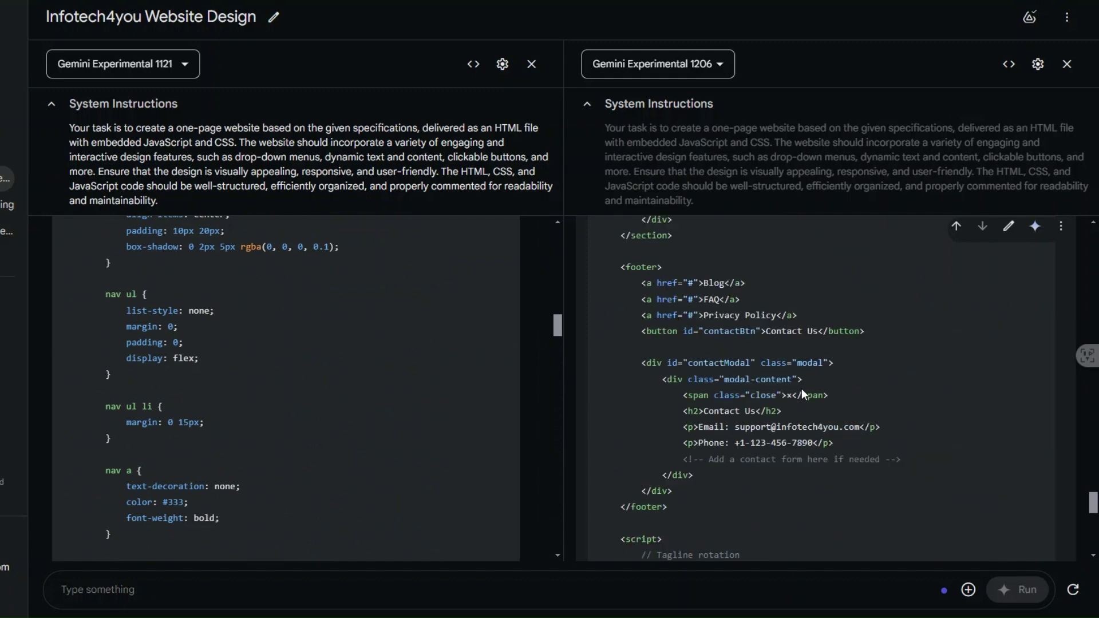
scroll(350, 412, down, 20)
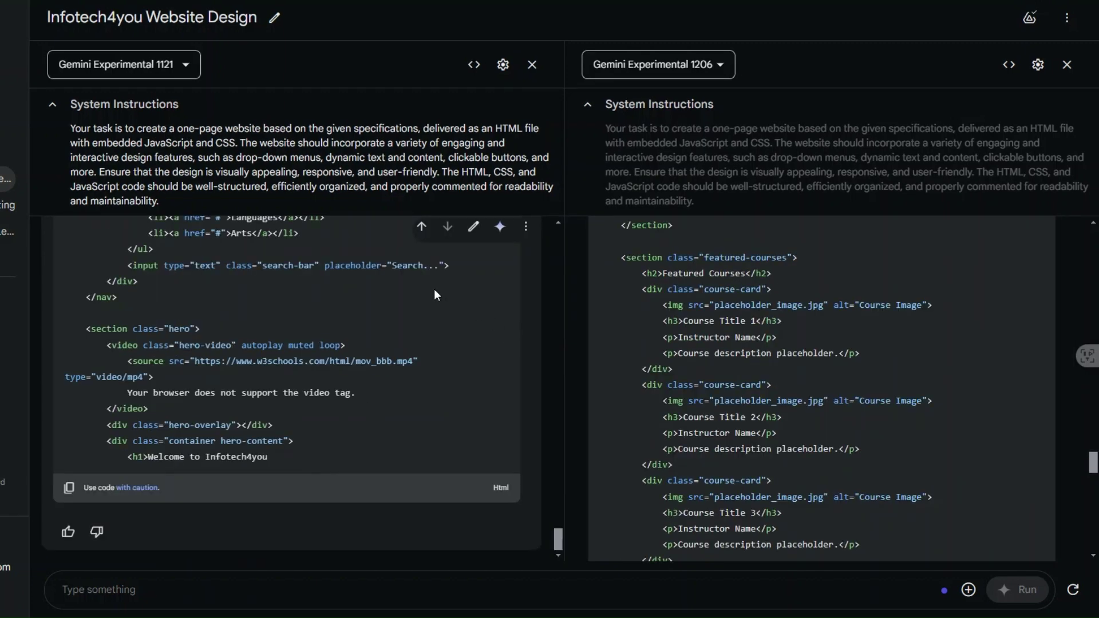
scroll(792, 442, down, 15)
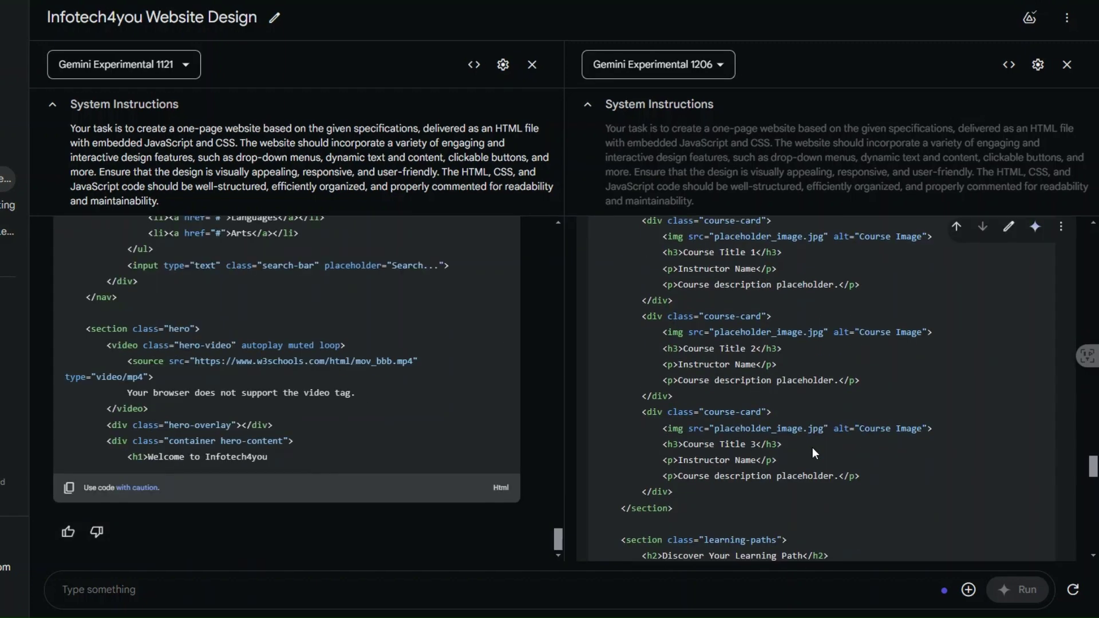
scroll(808, 500, down, 10)
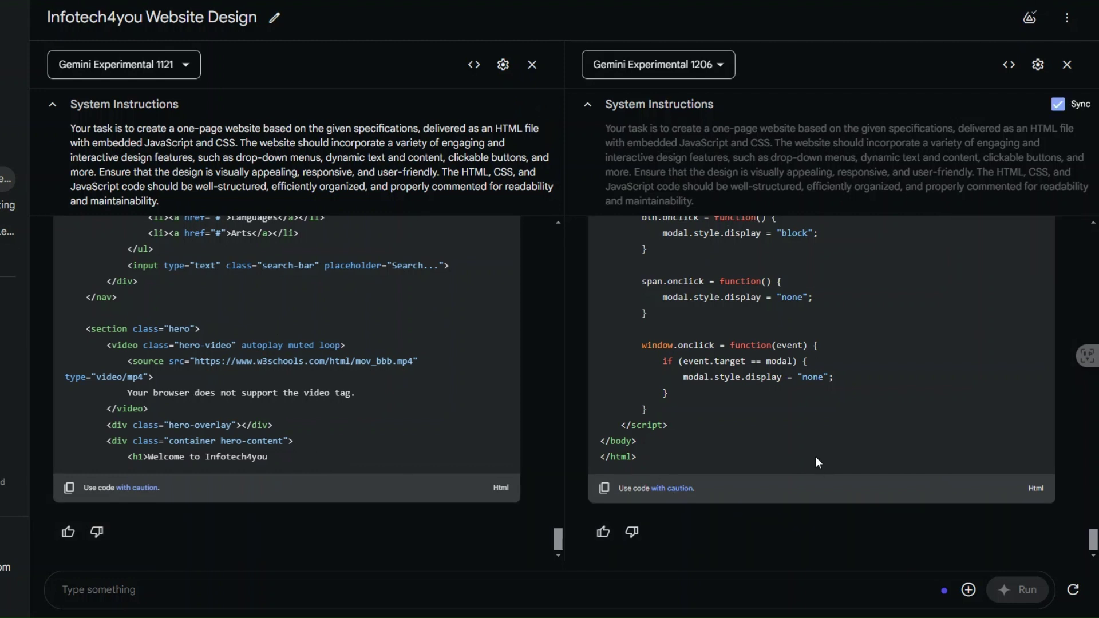
- Copy the HTML code from Gemini Experimental 1206 and review its rendered Infotech4you page down to the footer
click(603, 488)
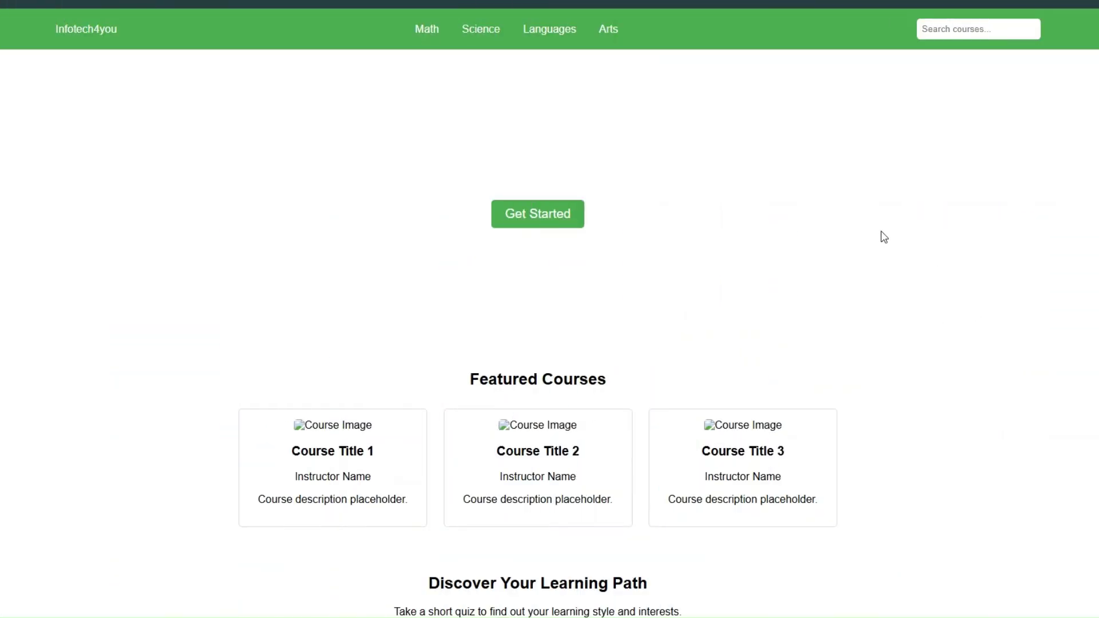
scroll(880, 235, down, 5)
scroll(735, 269, up, 4)
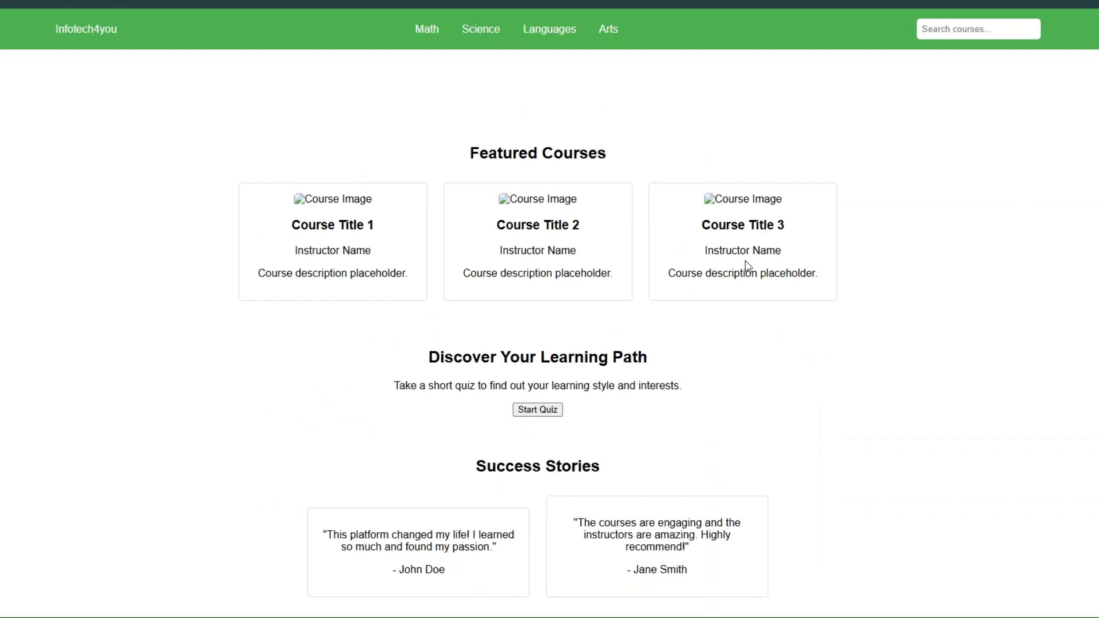
scroll(282, 242, down, 3)
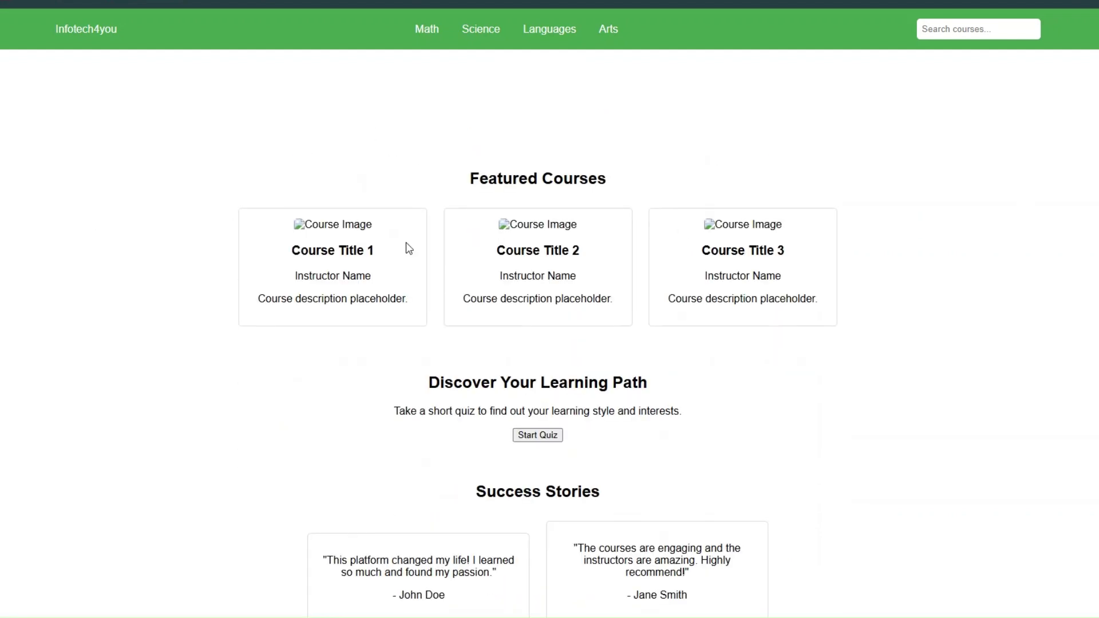
scroll(496, 380, down, 2)
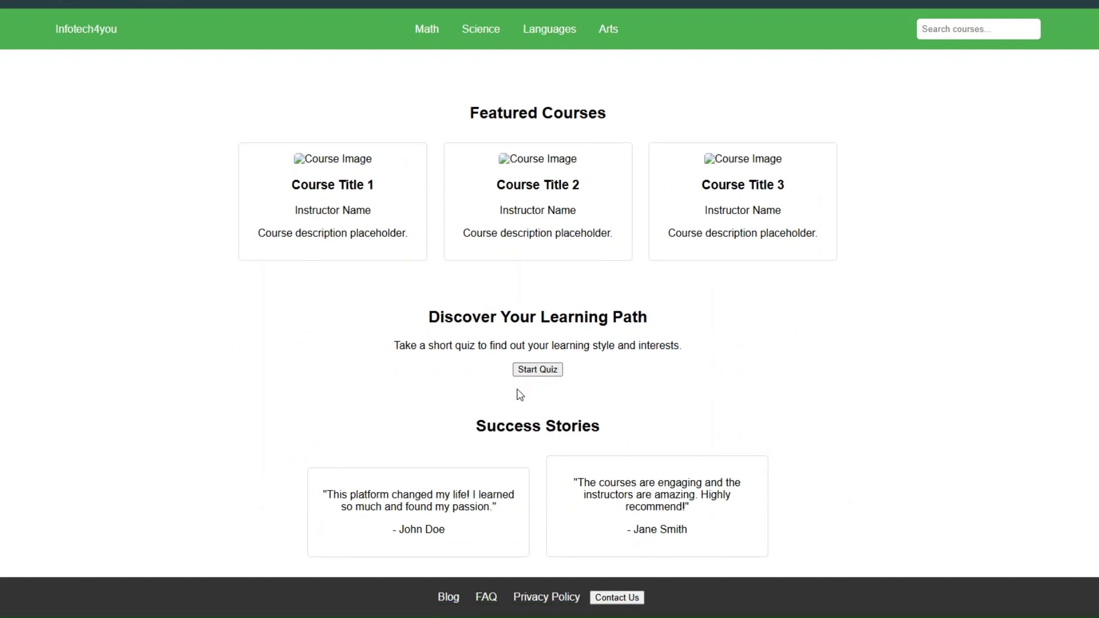
scroll(517, 392, up, 5)
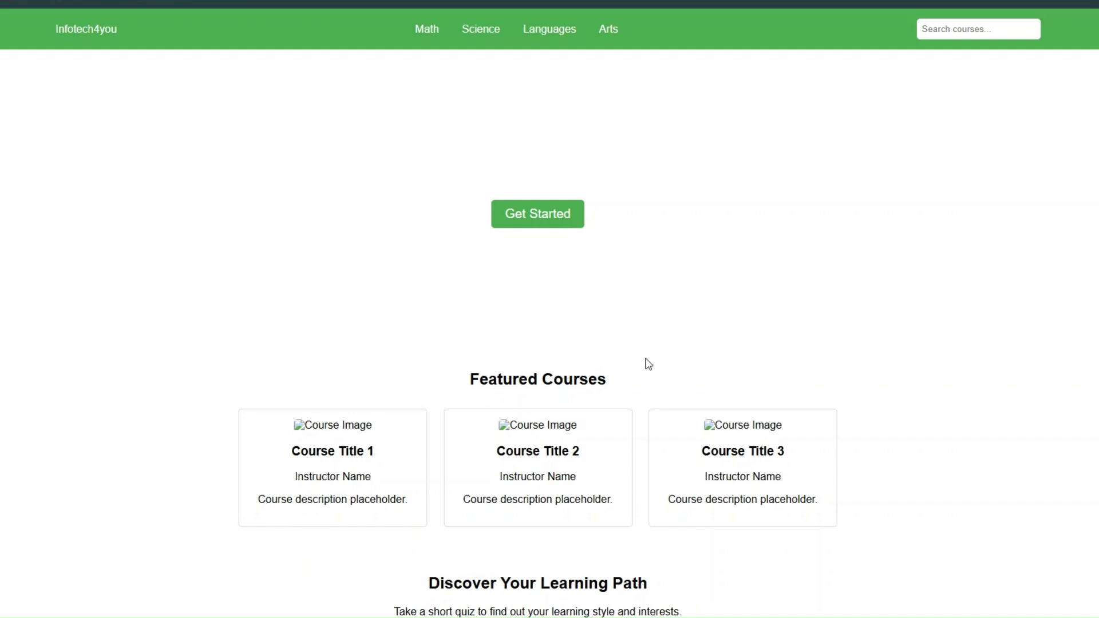
- Test the course search field, the Math link and the Contact Us button on the rendered Infotech4you page
click(976, 31)
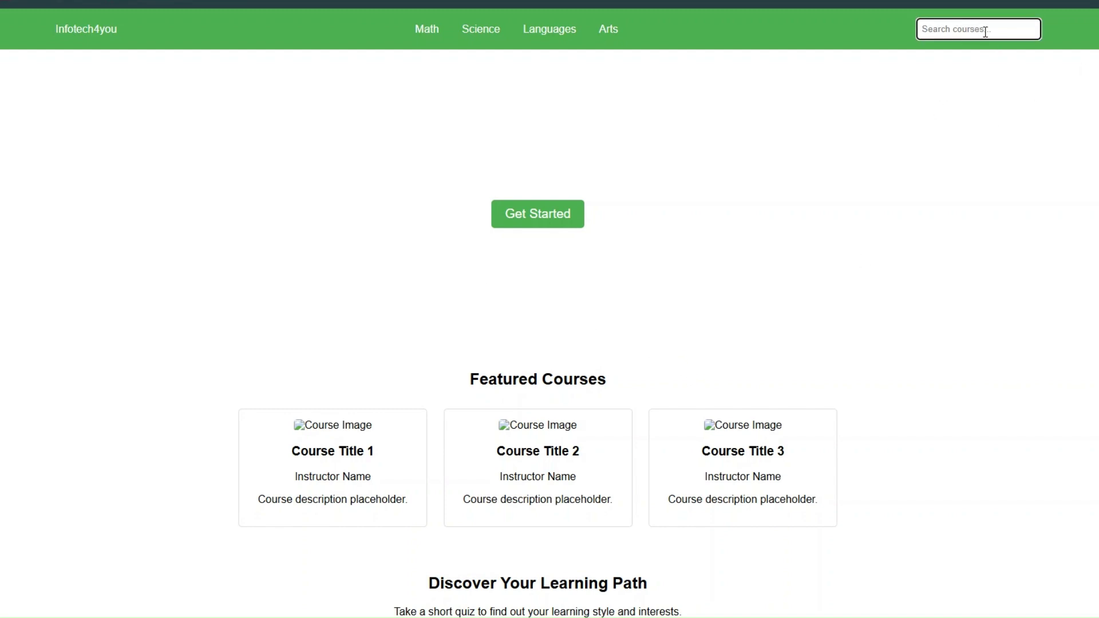
text(C)
key(BackSpace)
scroll(522, 166, down, 3)
click(427, 32)
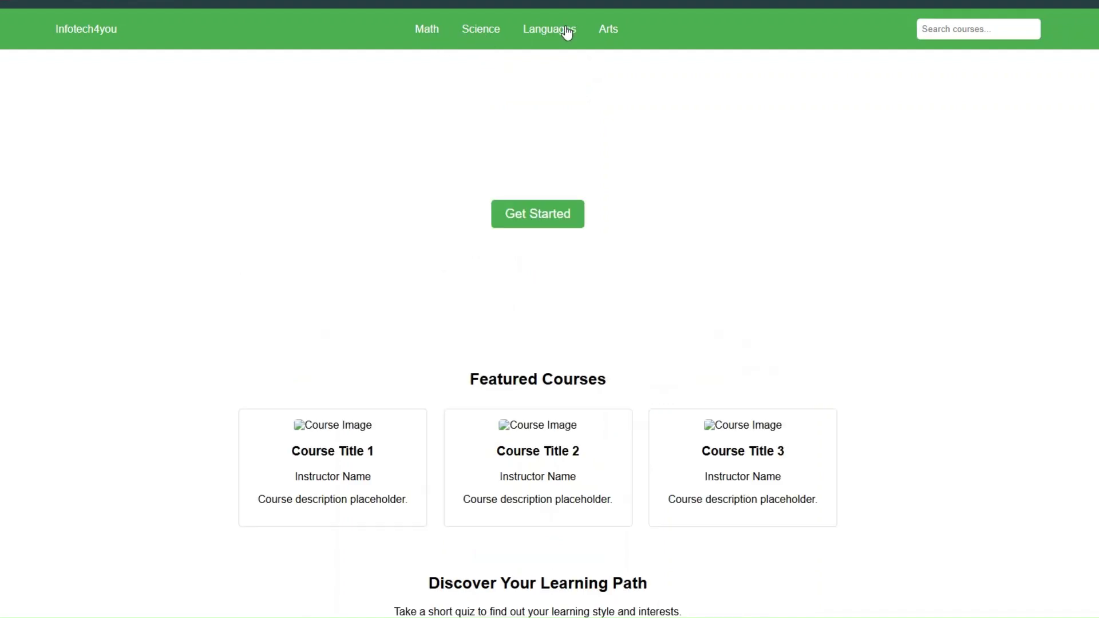
scroll(544, 138, down, 5)
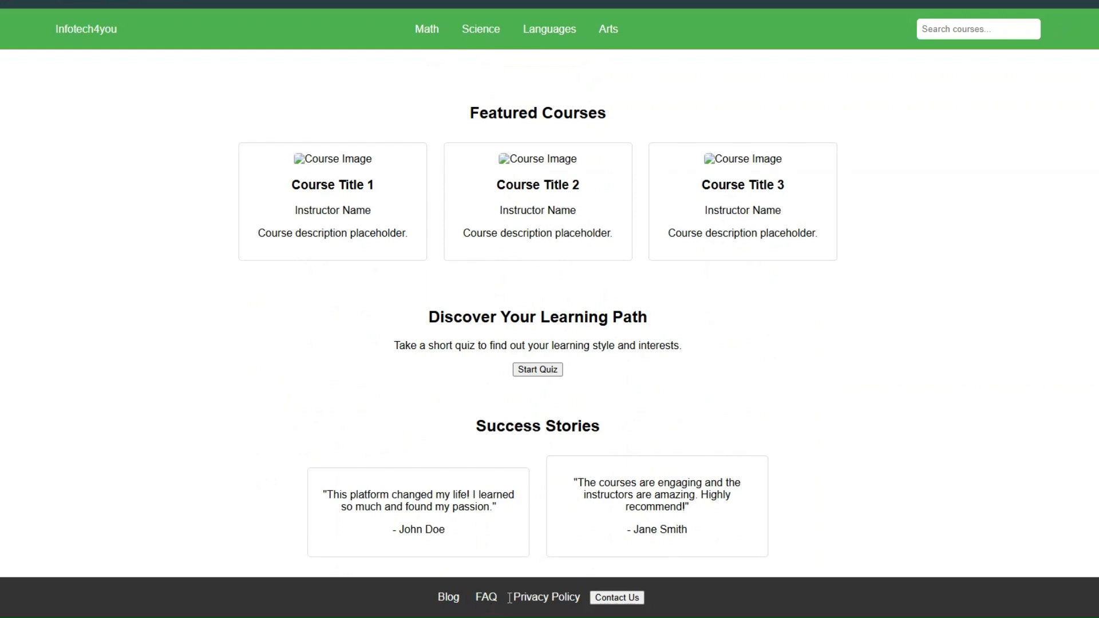
click(635, 597)
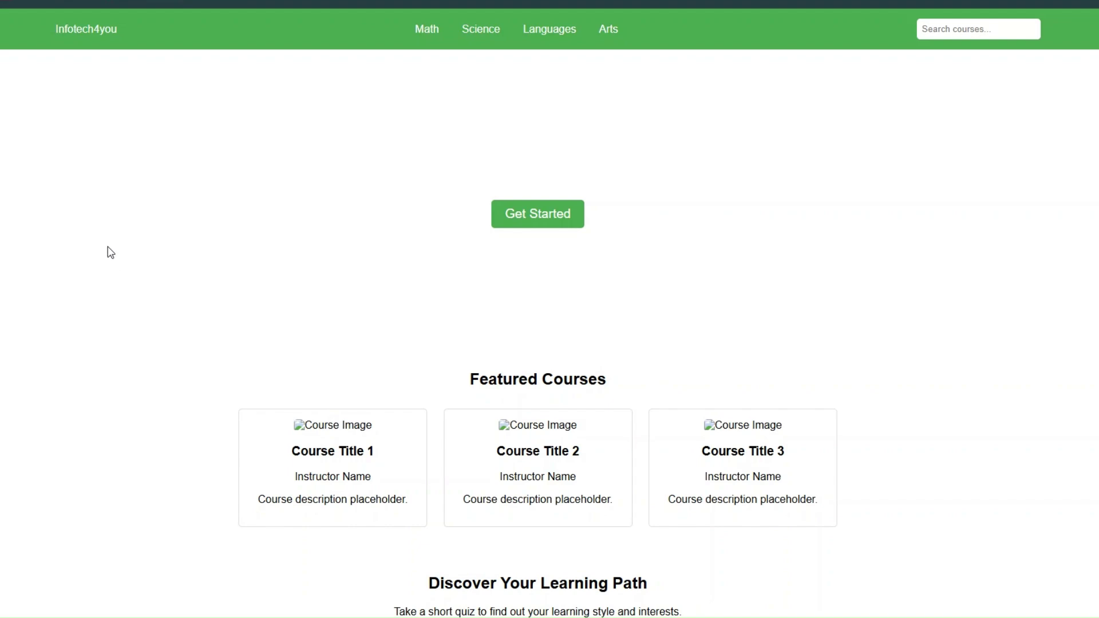
scroll(1043, 241, down, 5)
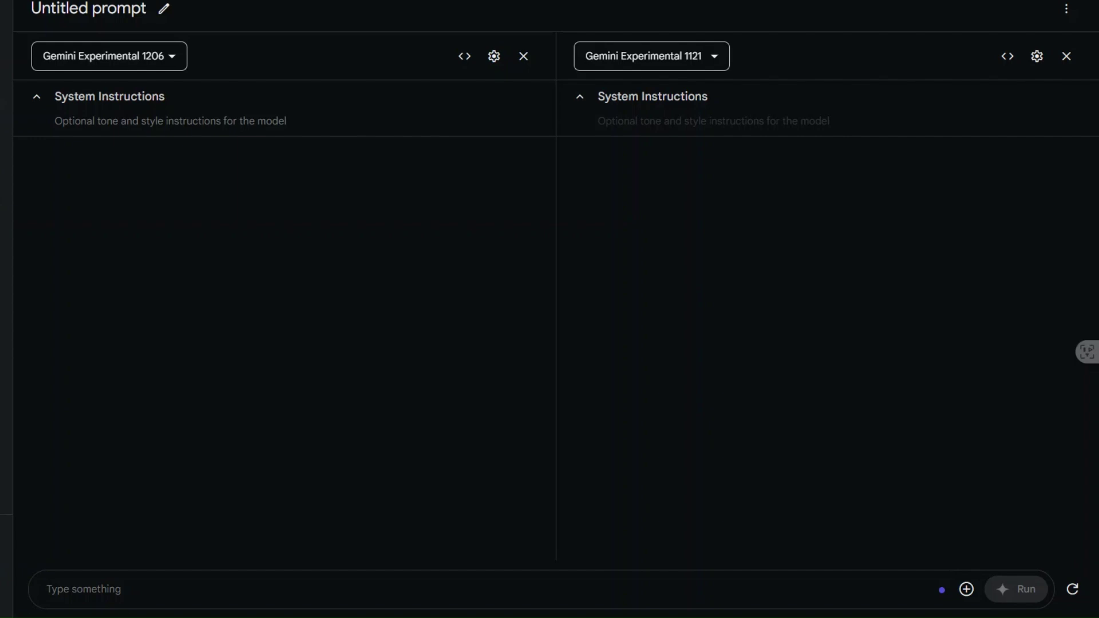
- Run the prompt "Create an article about AI usage in healthcare and proof with examples" on both models
click(140, 595)
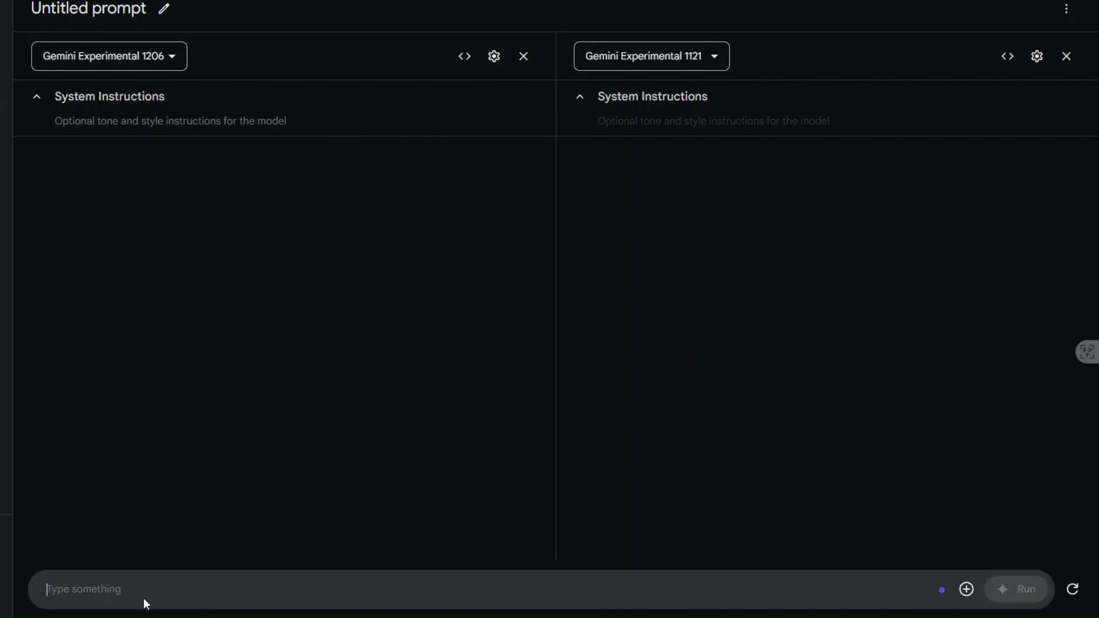
text(C)
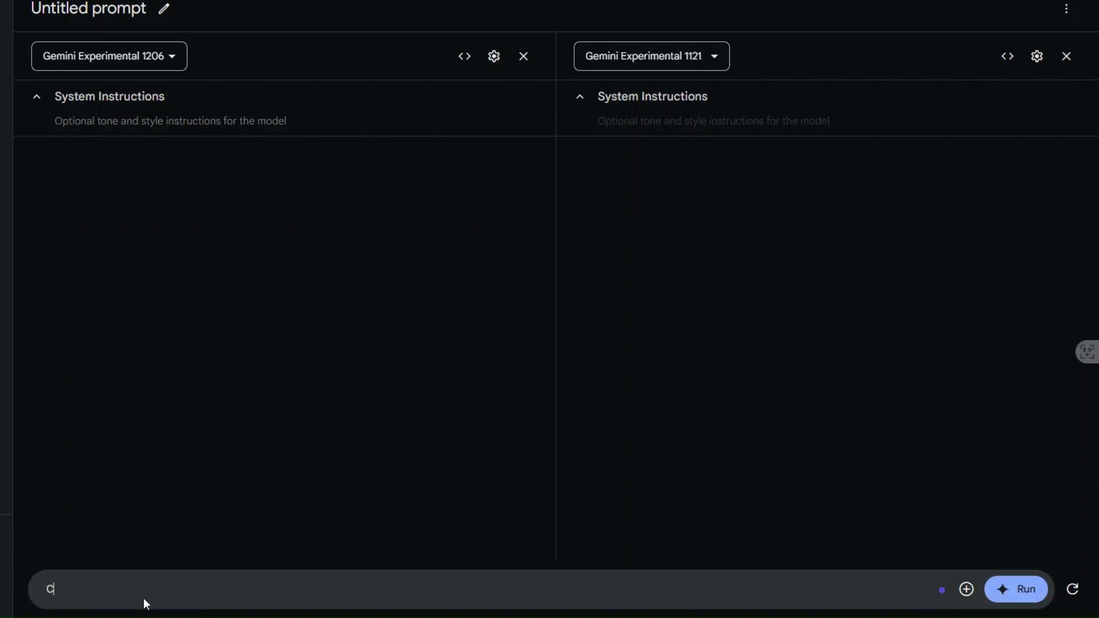
text(reate an article about)
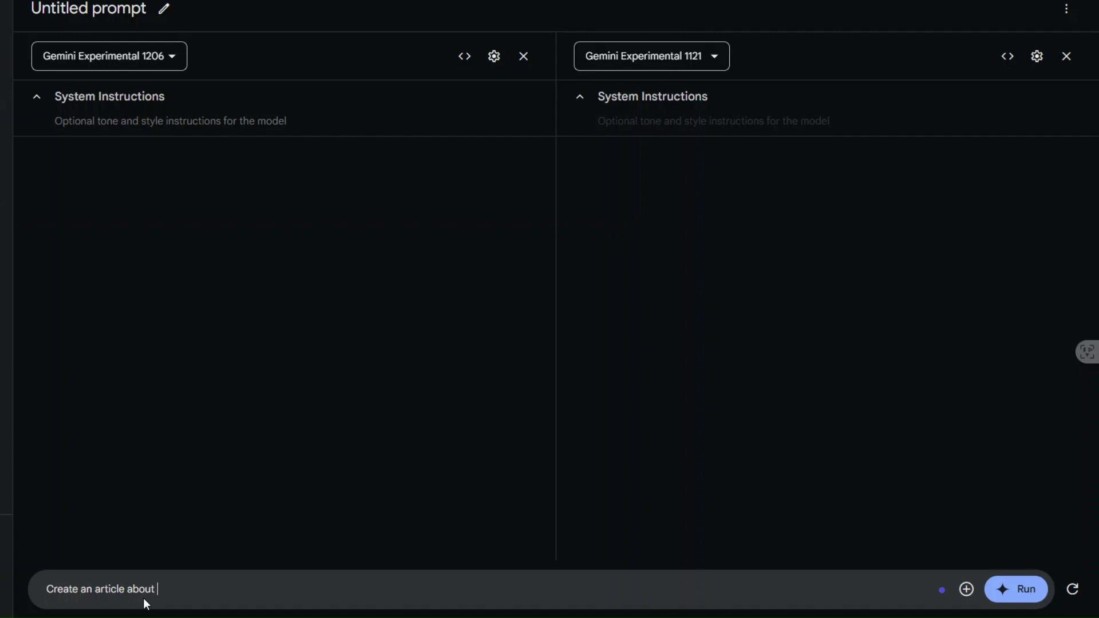
text( AI usage in healthcare and proof with)
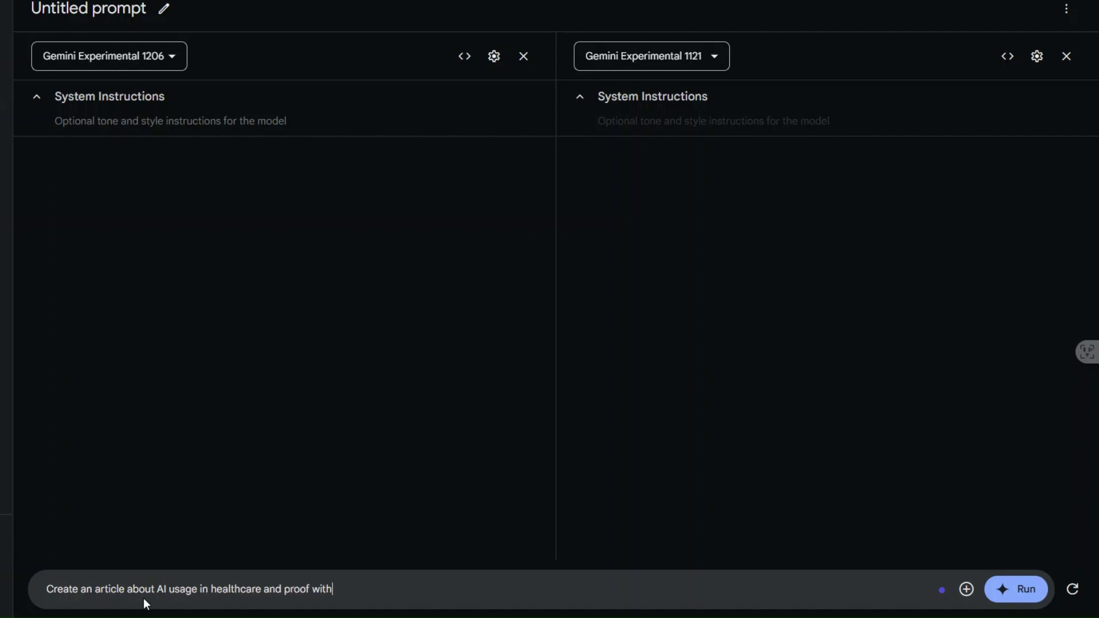
text( examples)
click(1016, 589)
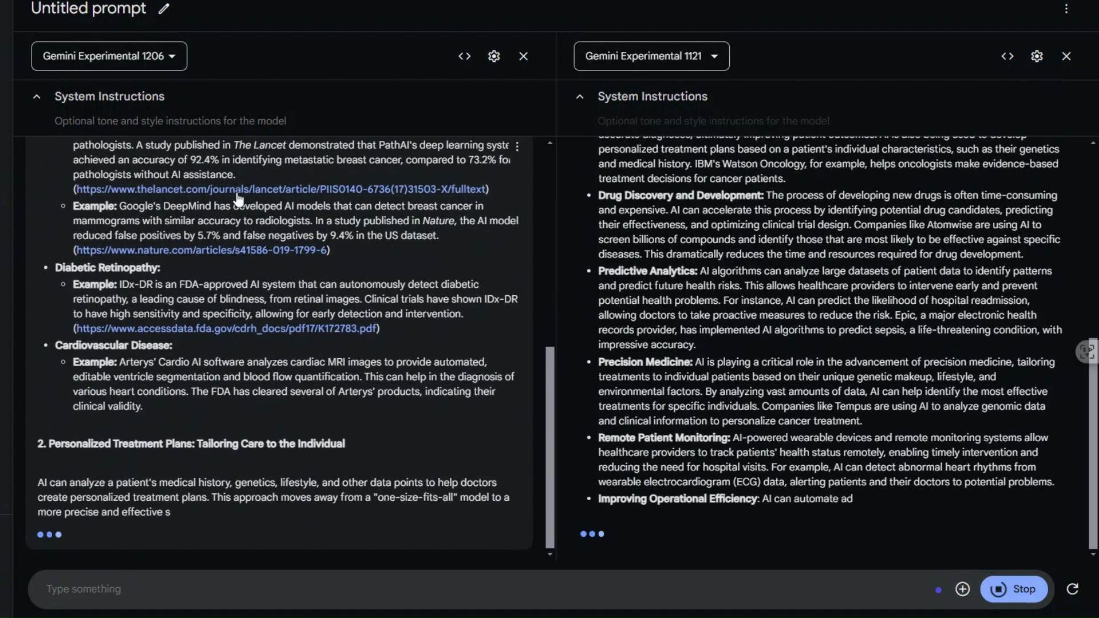
- Read the Gemini Experimental 1206 article from the diagnostics examples through to its closing section on the future of AI in healthcare
scroll(322, 370, up, 2)
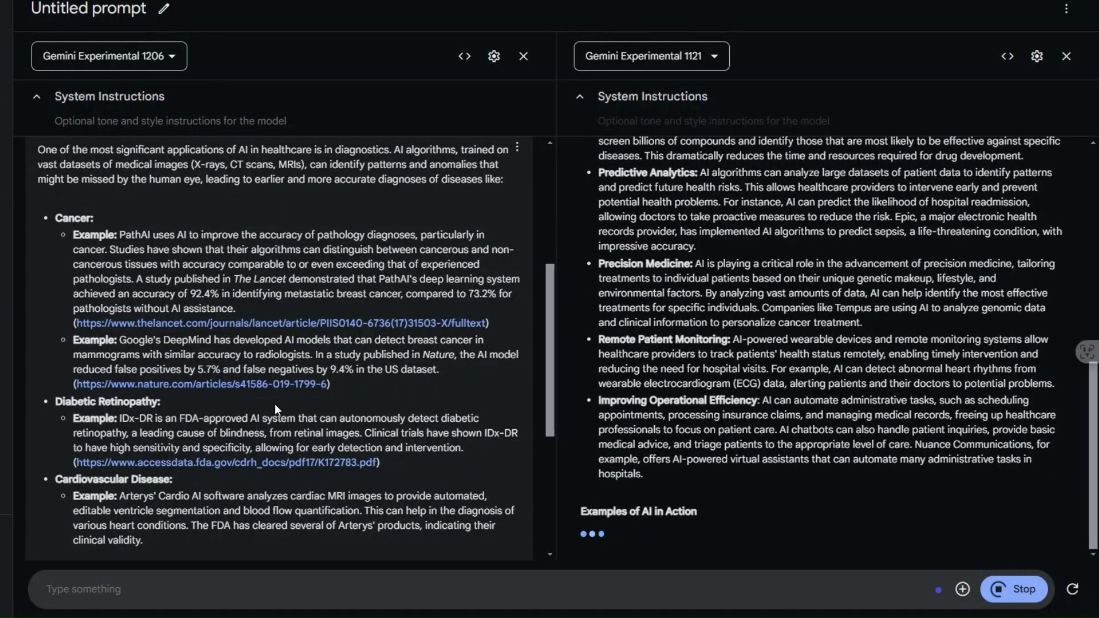
scroll(274, 404, down, 2)
scroll(245, 470, down, 4)
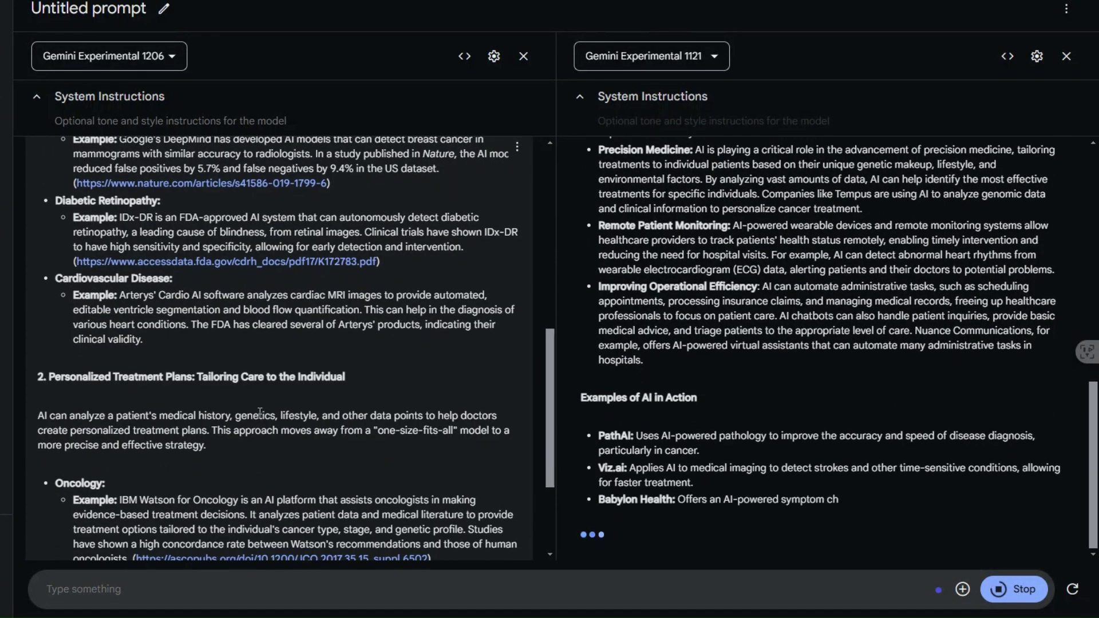
scroll(229, 400, down, 2)
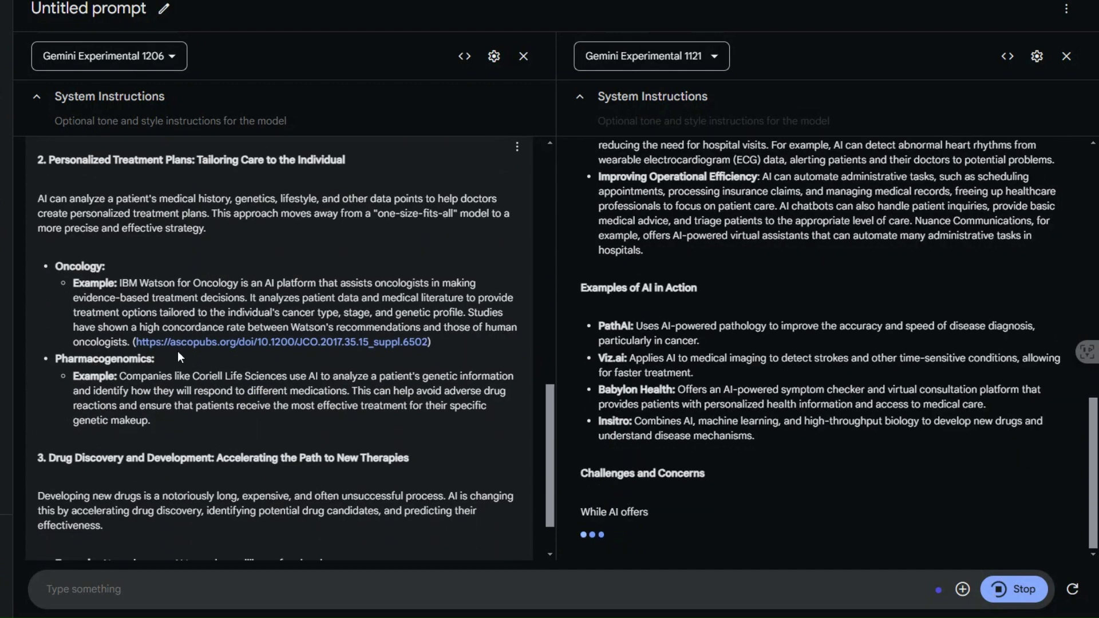
scroll(263, 426, down, 1)
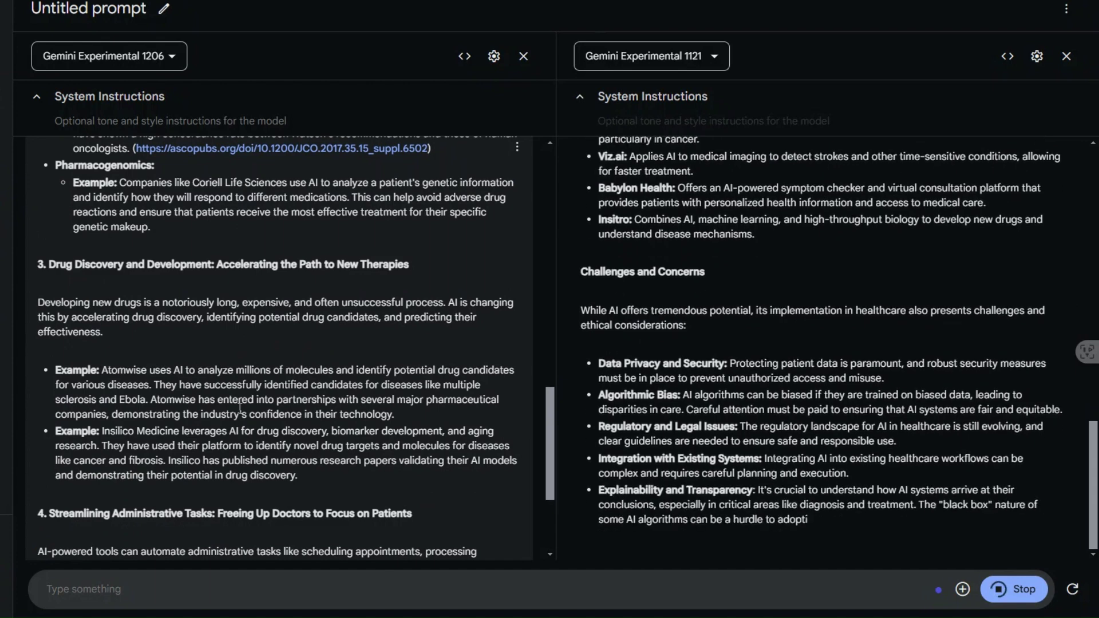
scroll(312, 317, up, 3)
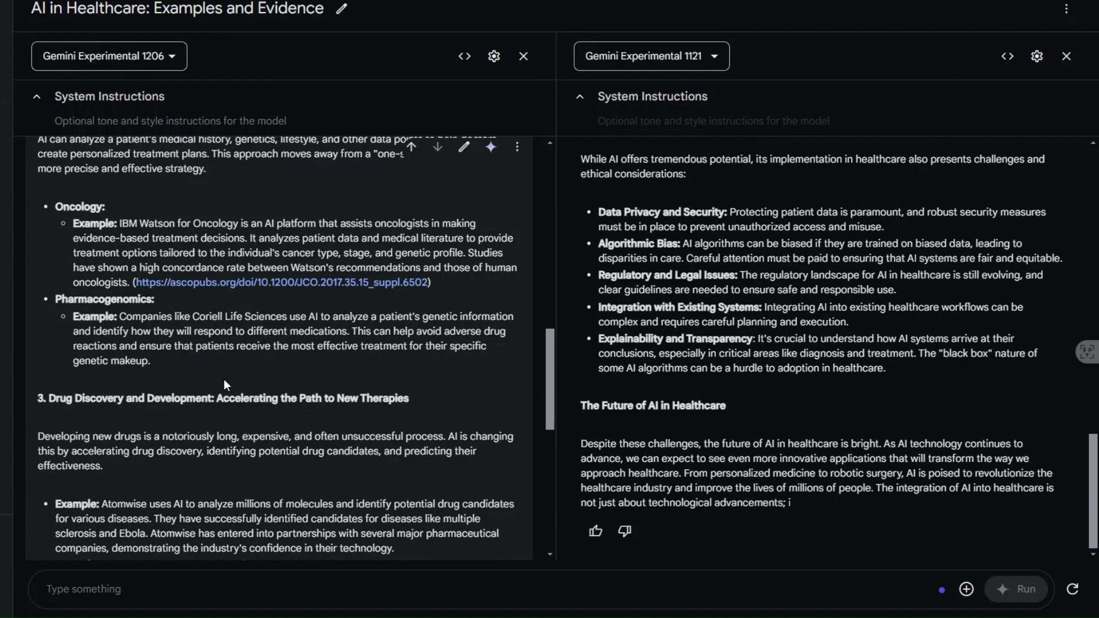
scroll(287, 321, down, 2)
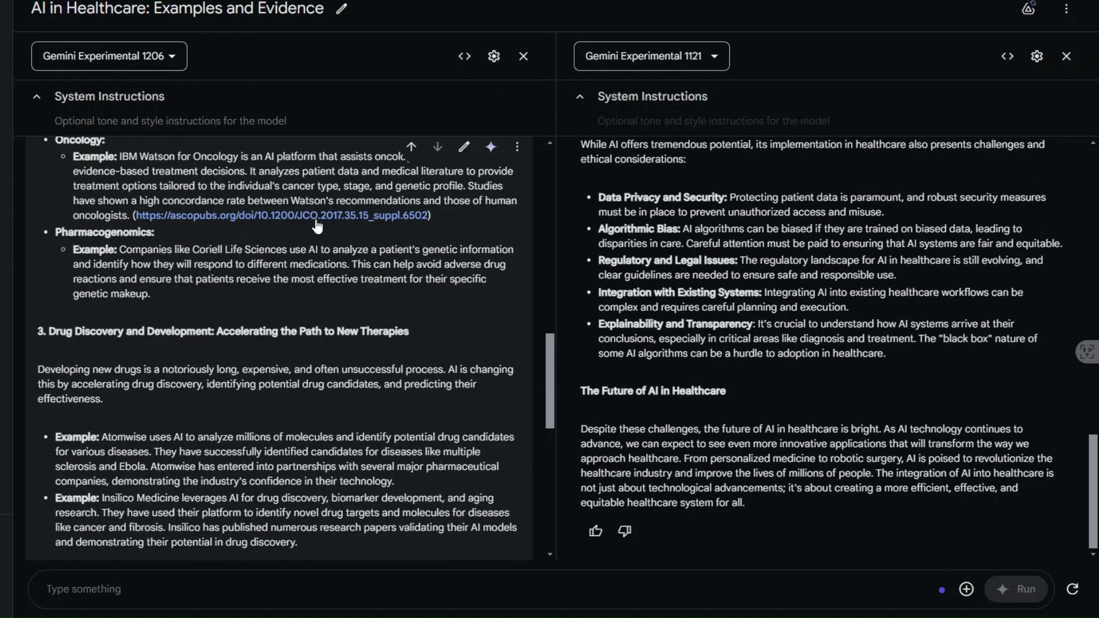
scroll(293, 424, down, 3)
scroll(288, 444, down, 6)
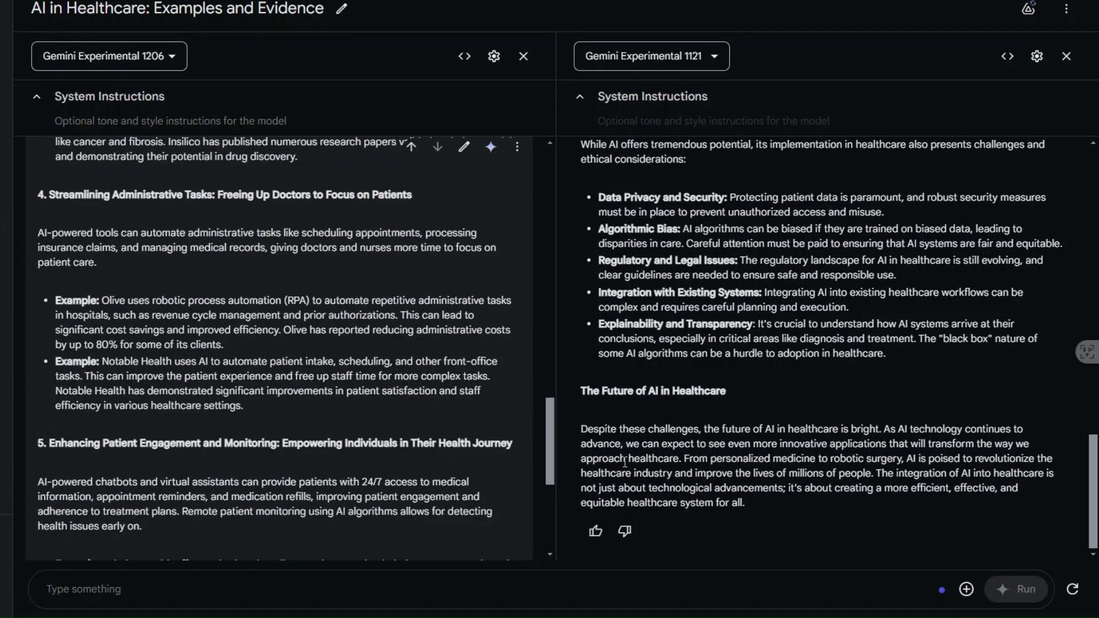
scroll(241, 405, down, 3)
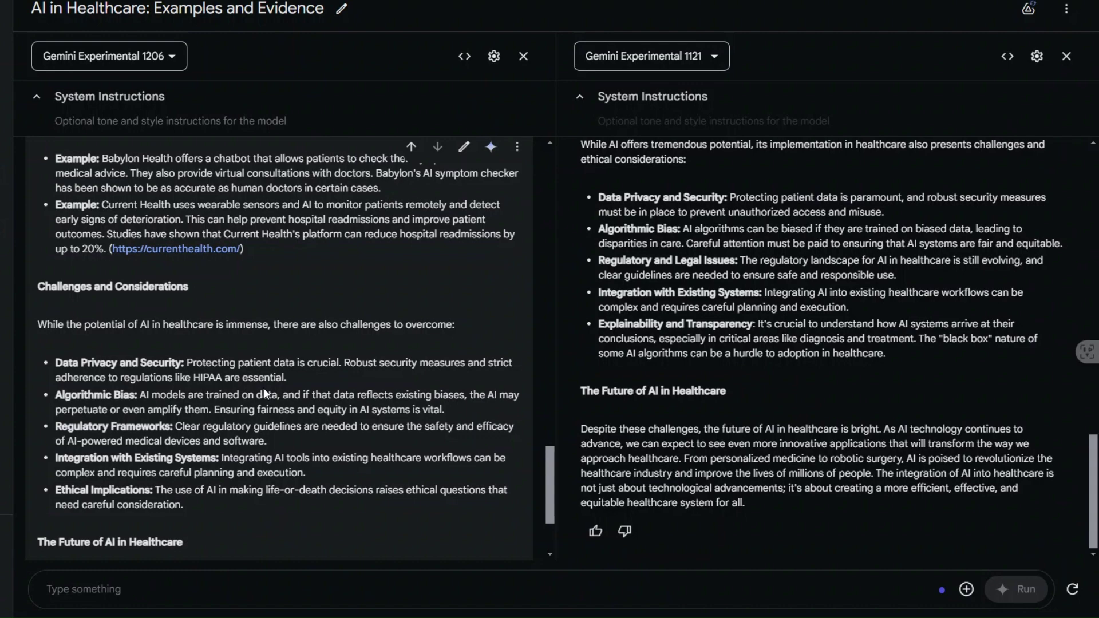
scroll(263, 387, down, 2)
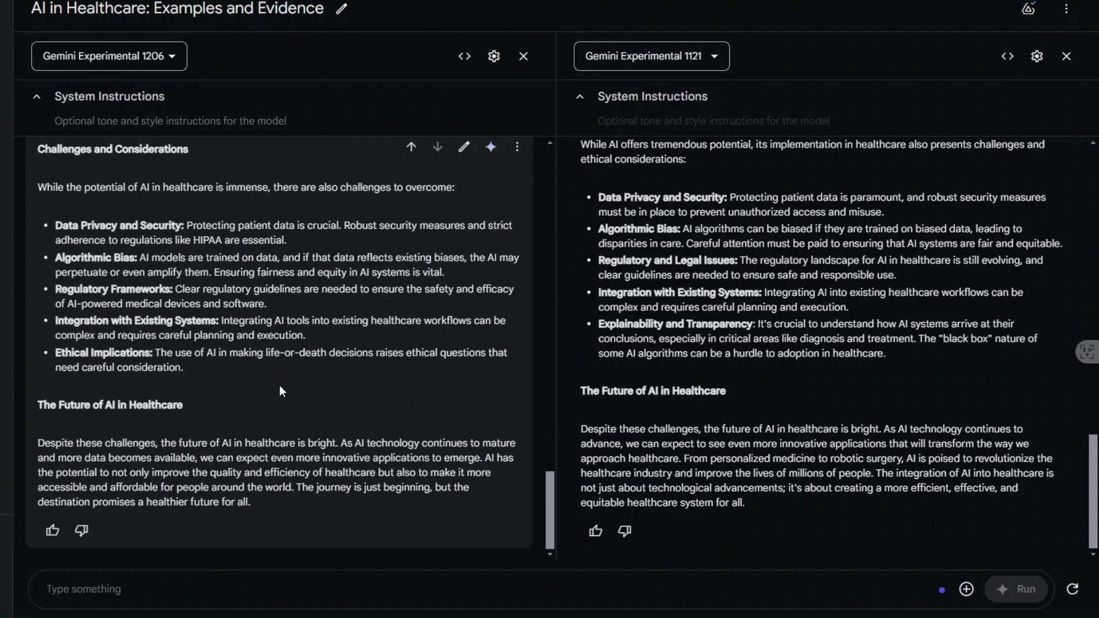
- Review the opening and AI-powered diagnostics section of the Gemini Experimental 1206 article, checking its examples and source links
scroll(268, 372, up, 15)
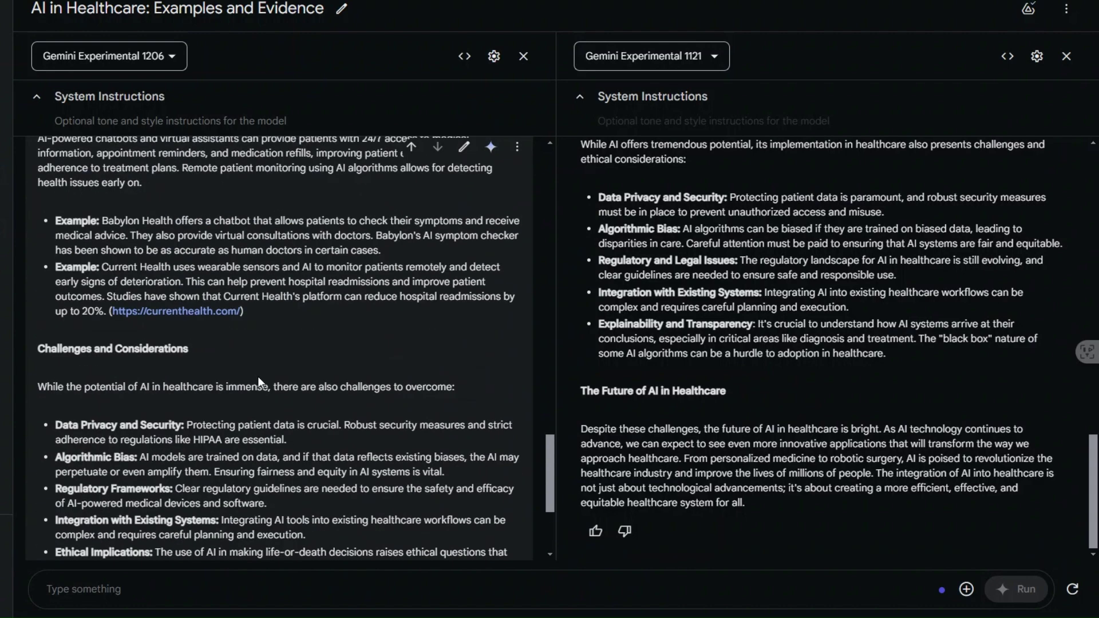
scroll(273, 379, up, 10)
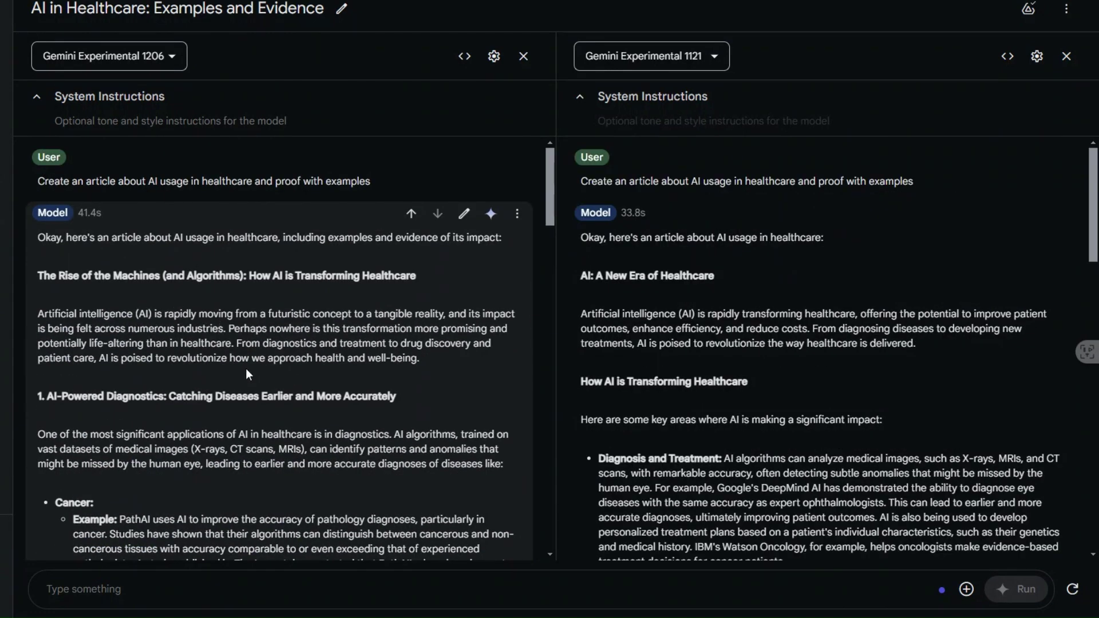
scroll(247, 375, down, 5)
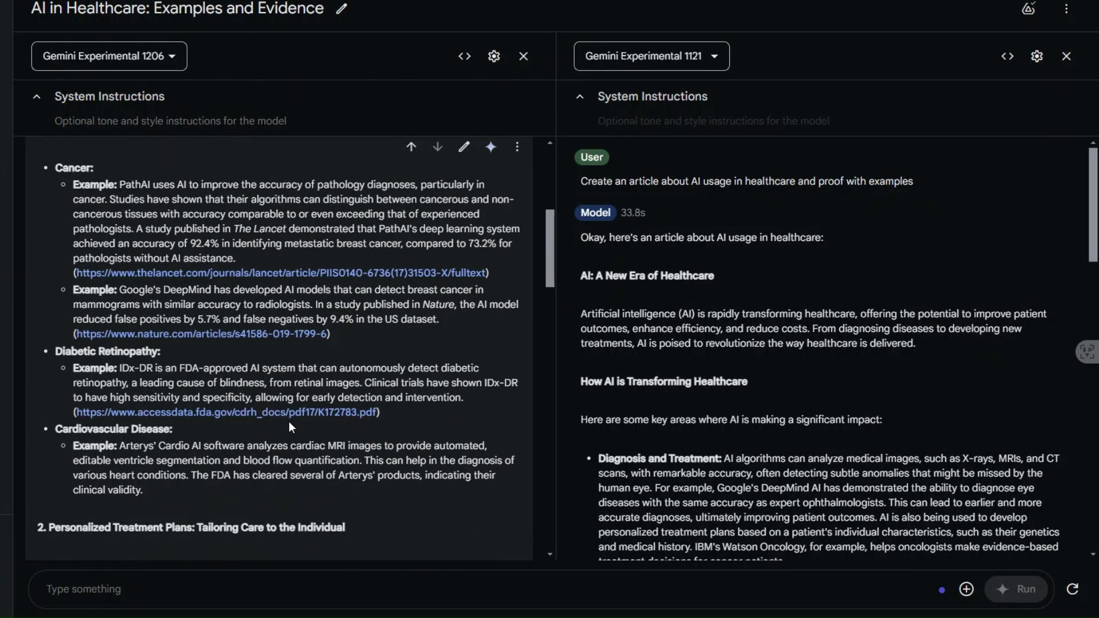
scroll(288, 421, up, 2)
scroll(291, 420, down, 2)
scroll(292, 420, up, 5)
scroll(289, 418, down, 5)
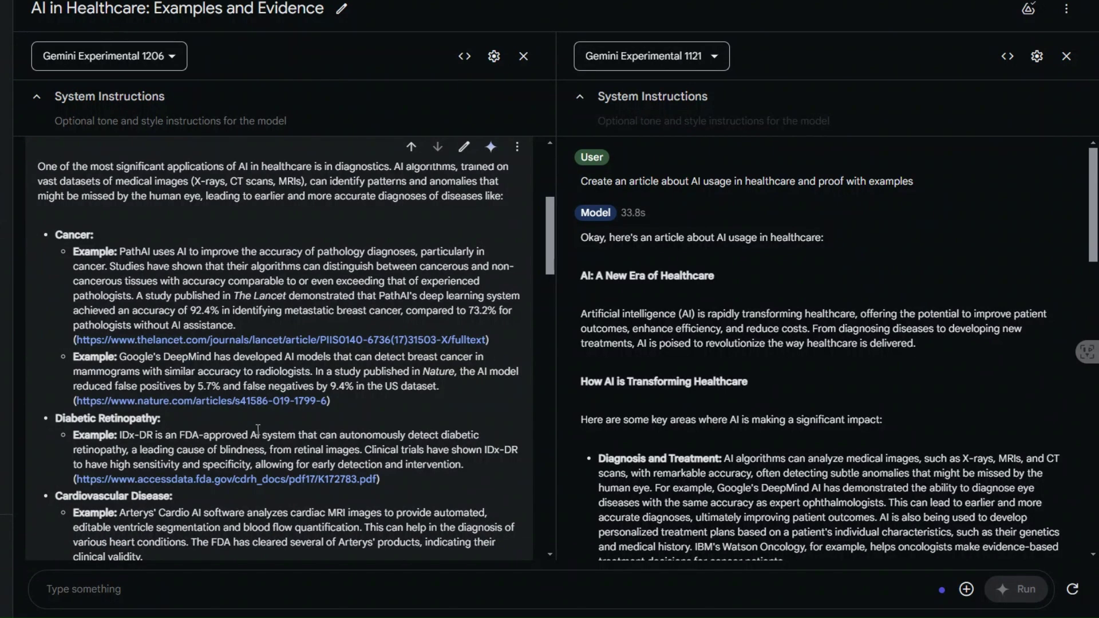
scroll(258, 429, up, 5)
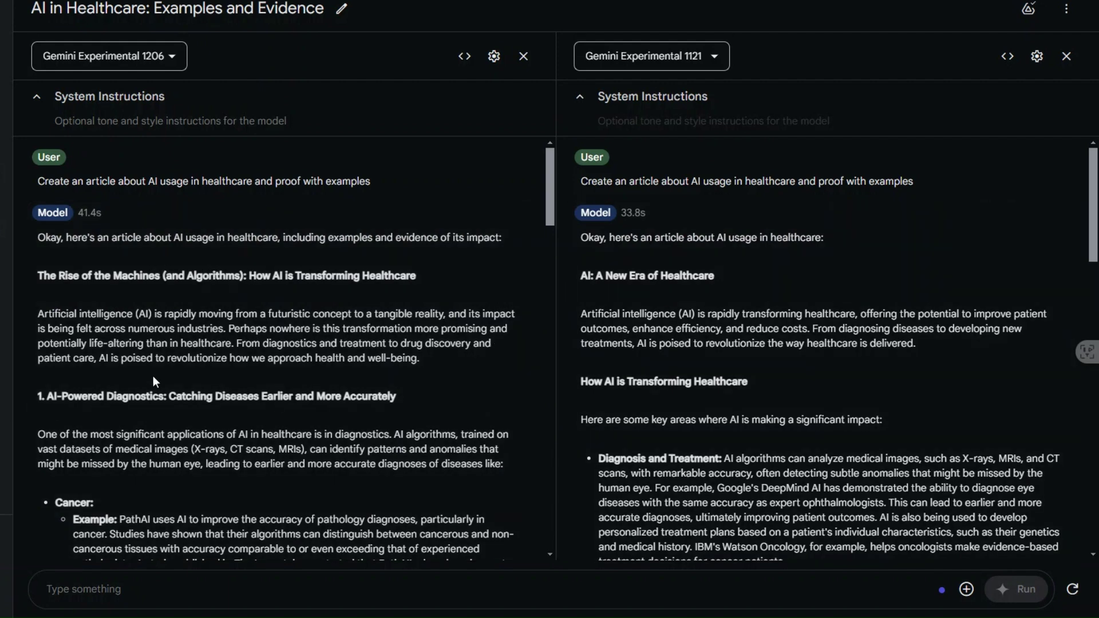
- Compare the treatment and drug discovery sections of both articles for examples and cited sources
scroll(153, 376, down, 5)
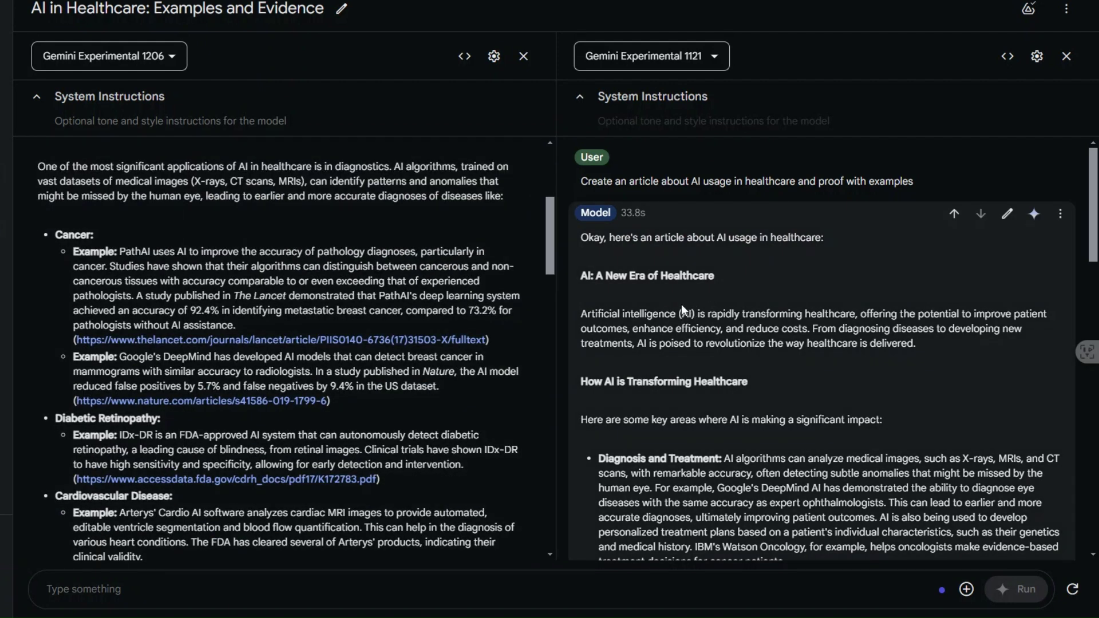
scroll(400, 372, down, 6)
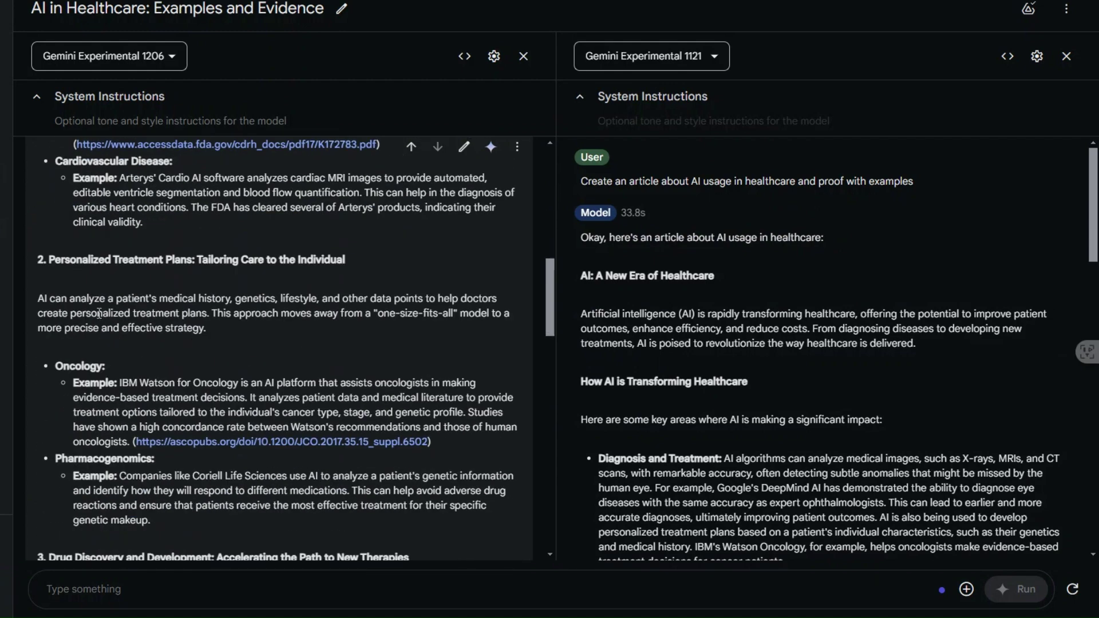
scroll(824, 350, down, 7)
scroll(320, 441, down, 4)
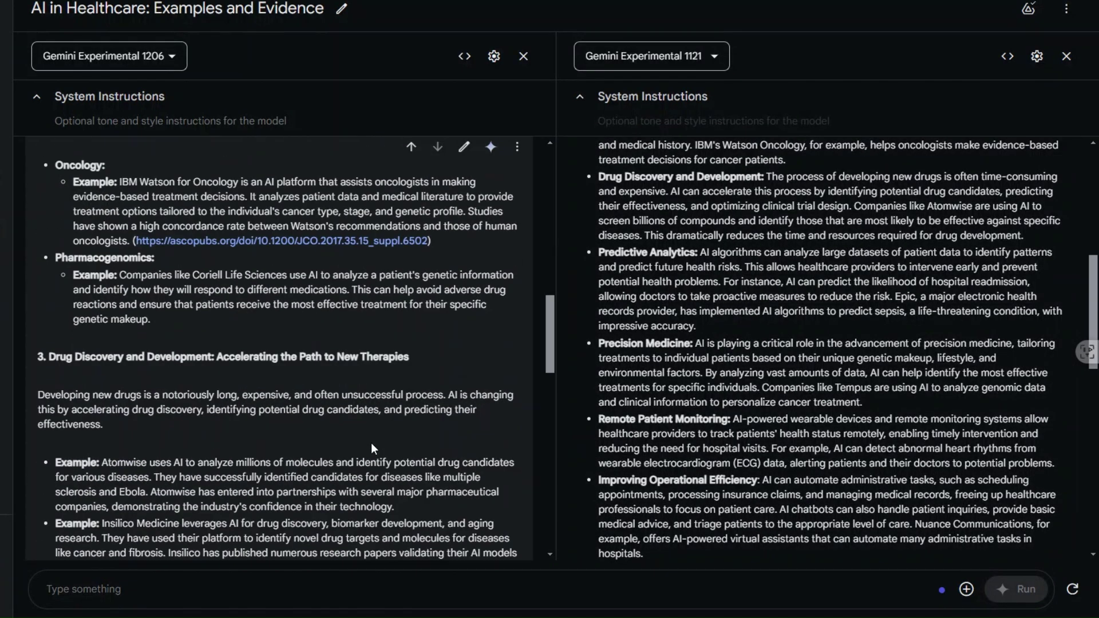